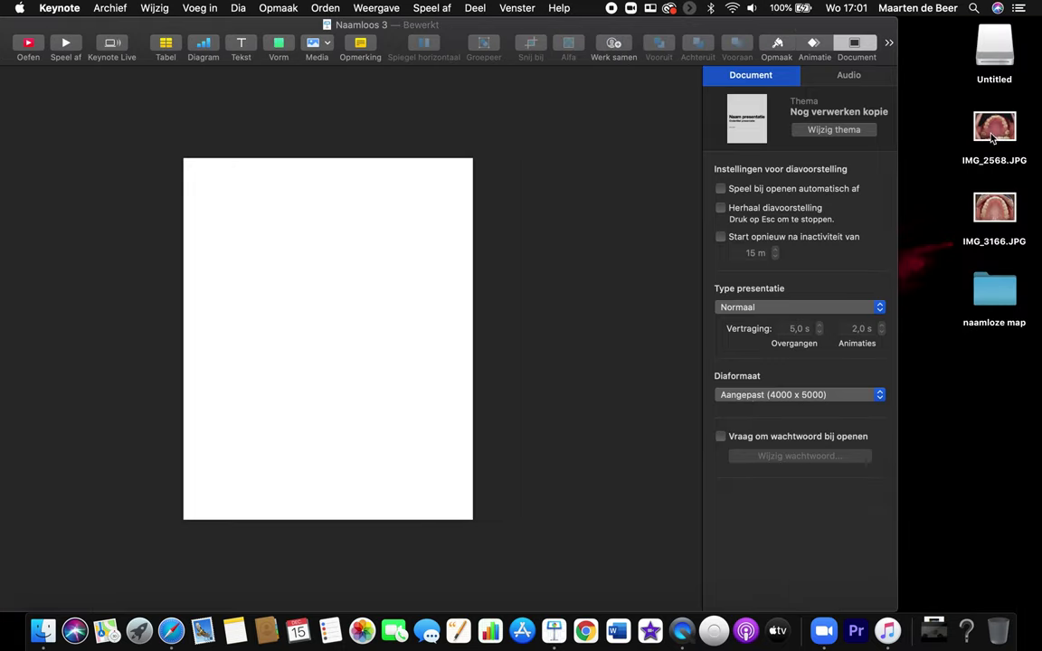
- Place IMG_2568.JPG on the slide, shrink it to about 5093 pt wide and centre it
{"action": "left_click_drag", "start_coordinate": [994, 127], "coordinate": [353, 261]}
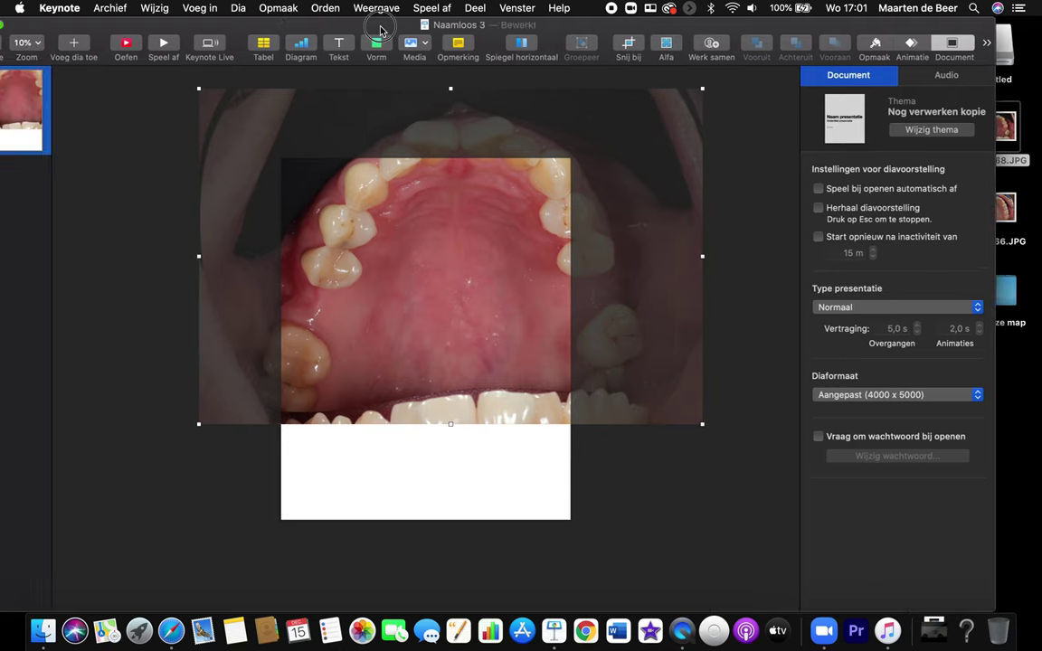
{"action": "left_click_drag", "start_coordinate": [454, 227], "coordinate": [437, 285]}
{"action": "left_click_drag", "start_coordinate": [731, 330], "coordinate": [617, 335]}
{"action": "left_click_drag", "start_coordinate": [525, 337], "coordinate": [562, 337]}
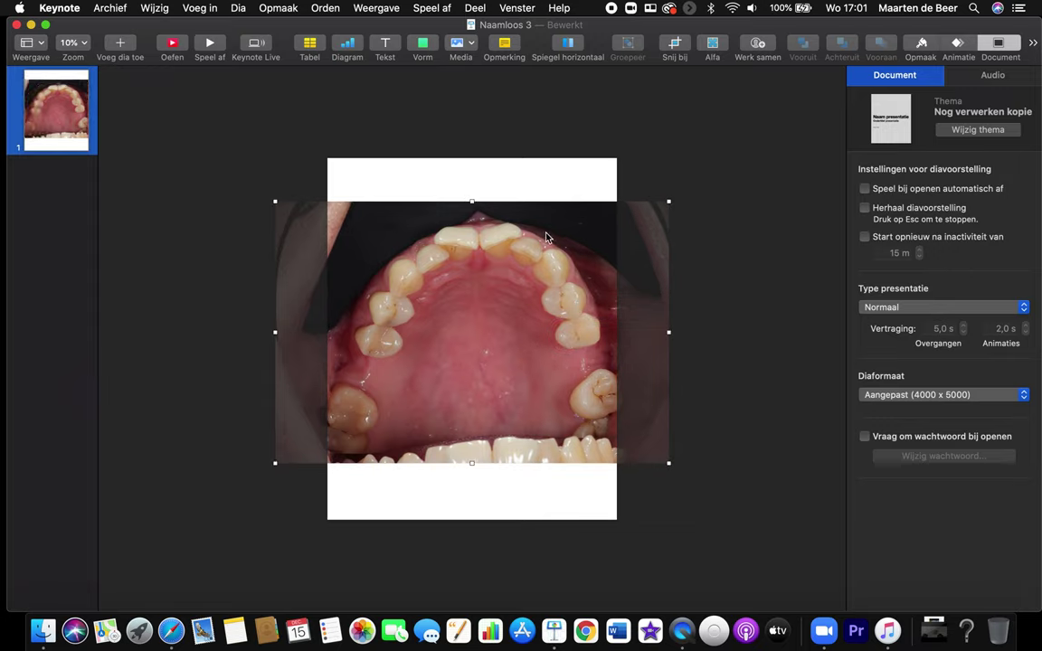
{"action": "left_click_drag", "start_coordinate": [669, 332], "coordinate": [623, 332]}
{"action": "left_click_drag", "start_coordinate": [515, 330], "coordinate": [543, 330]}
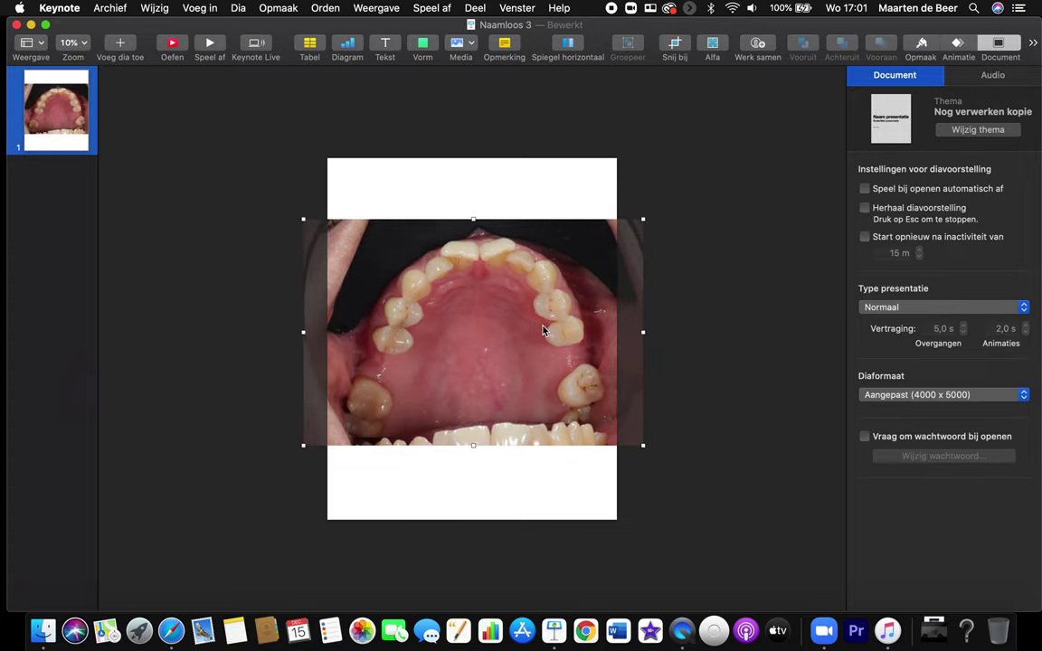
- Delete the first photo and drag IMG_3166.JPG from the desktop onto the slide
{"action": "key", "text": "BackSpace"}
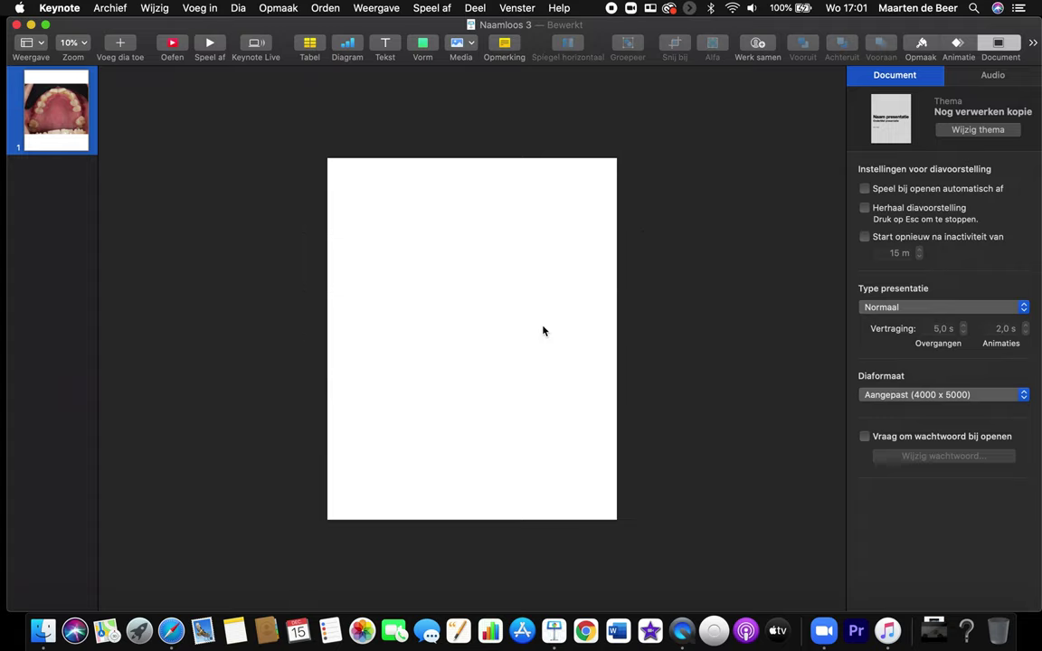
{"action": "left_click_drag", "start_coordinate": [865, 22], "coordinate": [795, 18]}
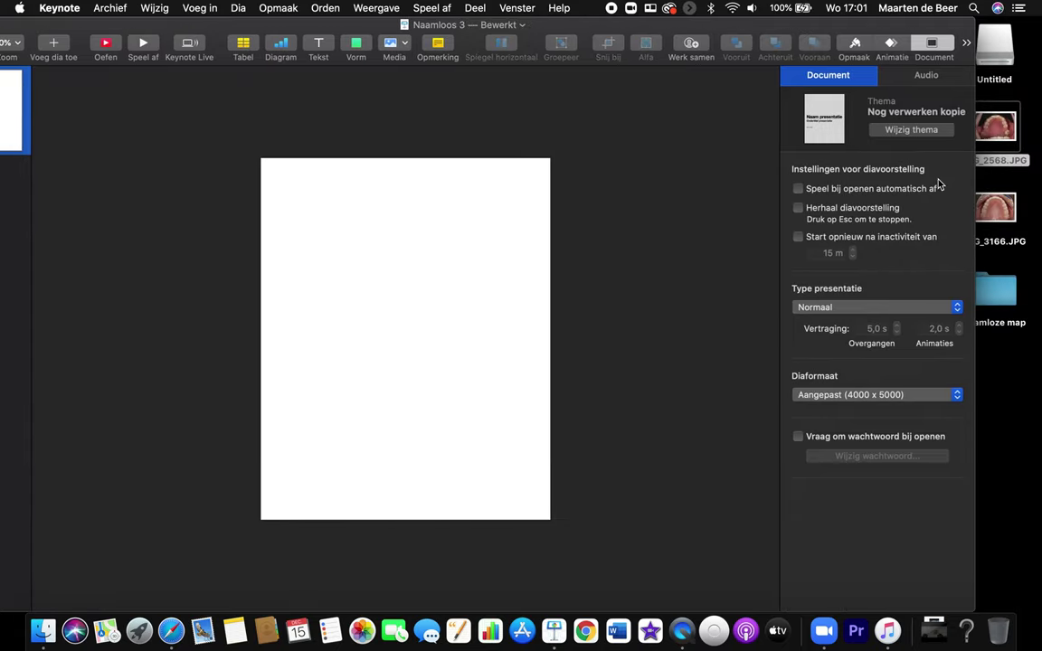
{"action": "left_click_drag", "start_coordinate": [999, 208], "coordinate": [511, 226]}
{"action": "left_click_drag", "start_coordinate": [1000, 208], "coordinate": [335, 190]}
- Centre the IMG_3166.JPG photo over the slide and deselect it
{"action": "left_click_drag", "start_coordinate": [179, 30], "coordinate": [326, 27]}
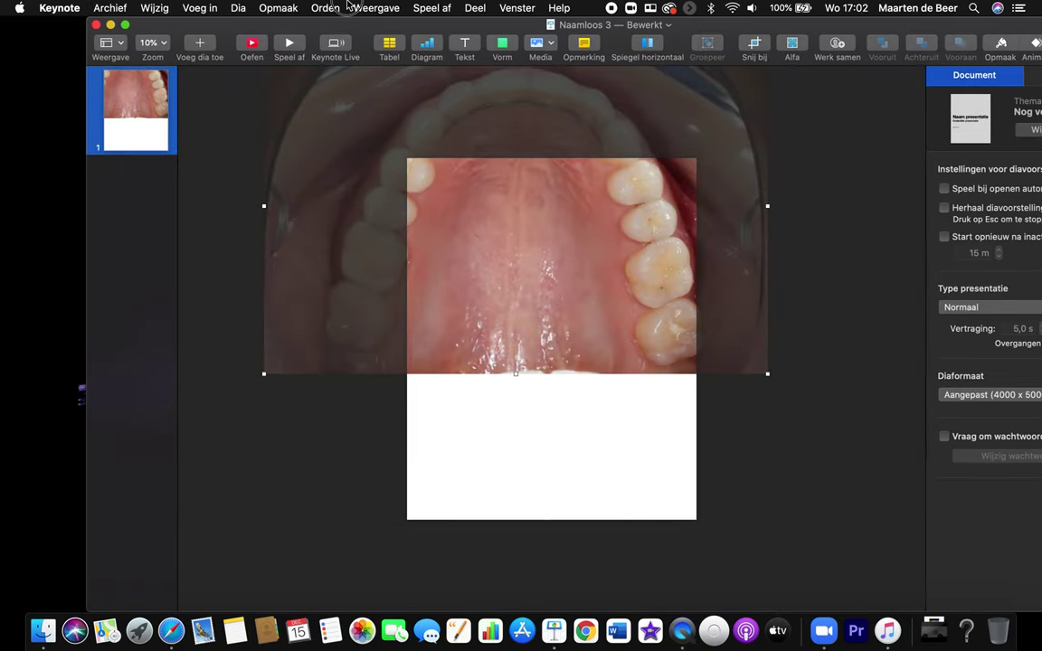
{"action": "left_click_drag", "start_coordinate": [488, 205], "coordinate": [533, 349]}
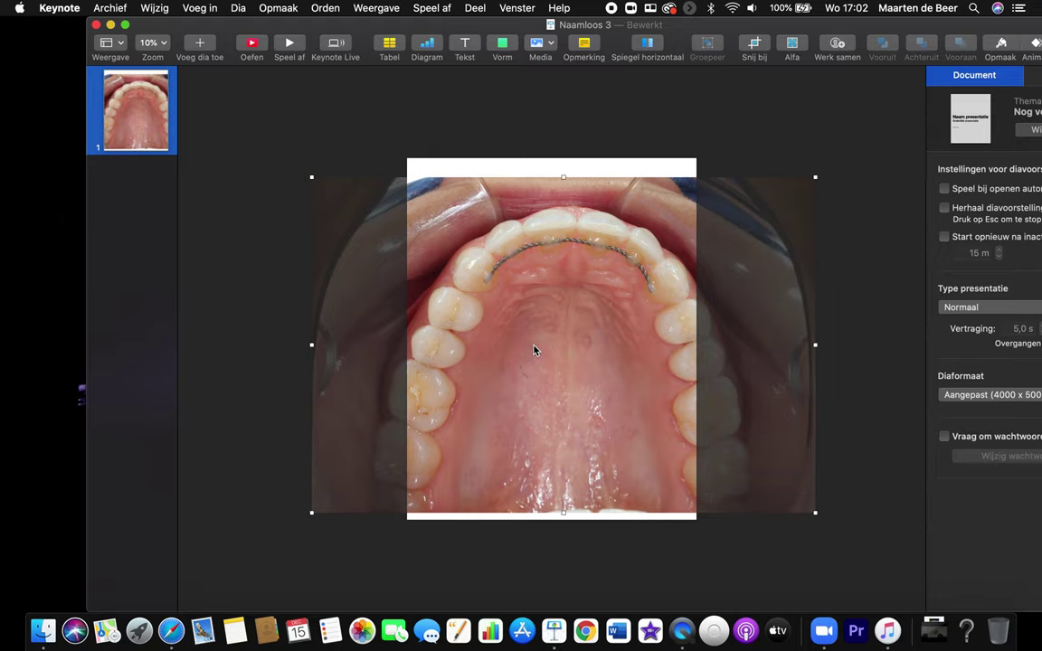
{"action": "left_click", "coordinate": [507, 162]}
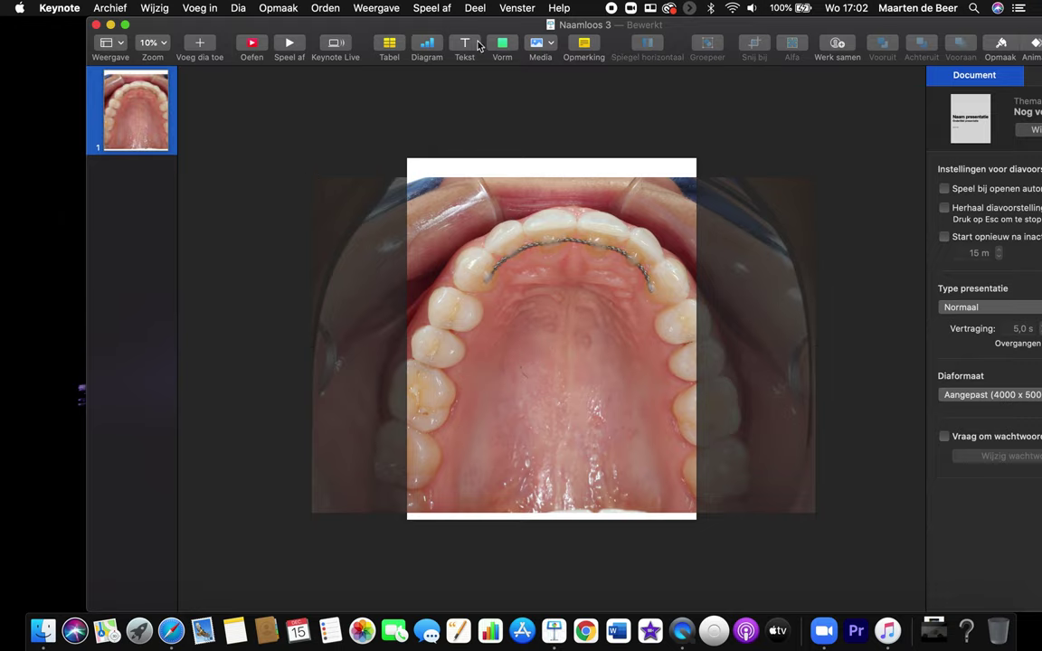
{"action": "left_click_drag", "start_coordinate": [473, 27], "coordinate": [393, 19]}
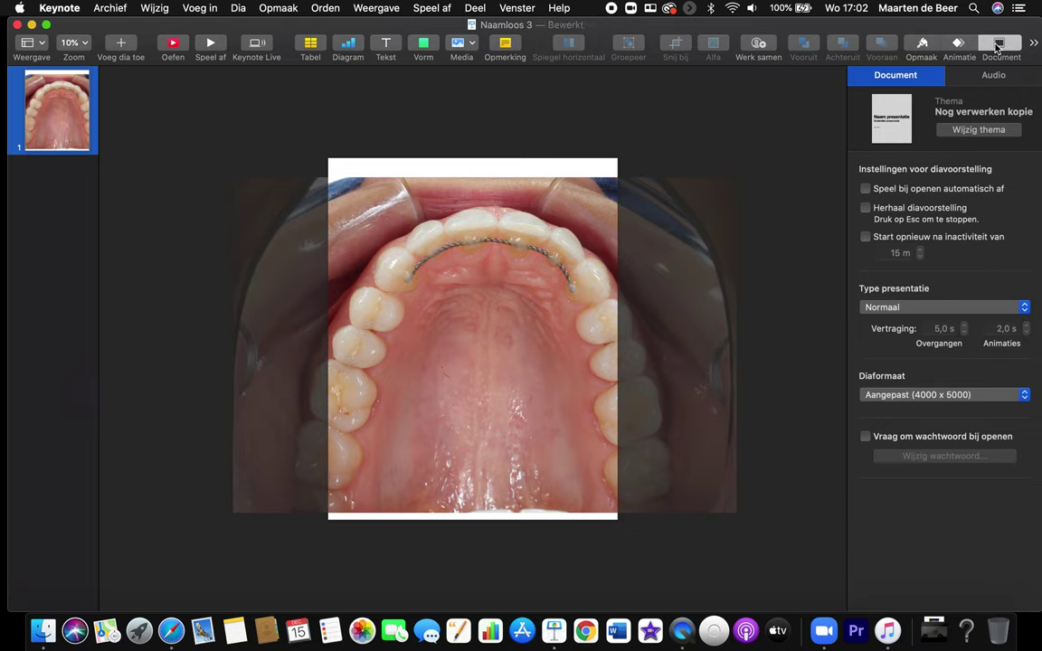
- Set the slide background colour to black
{"action": "left_click", "coordinate": [921, 42]}
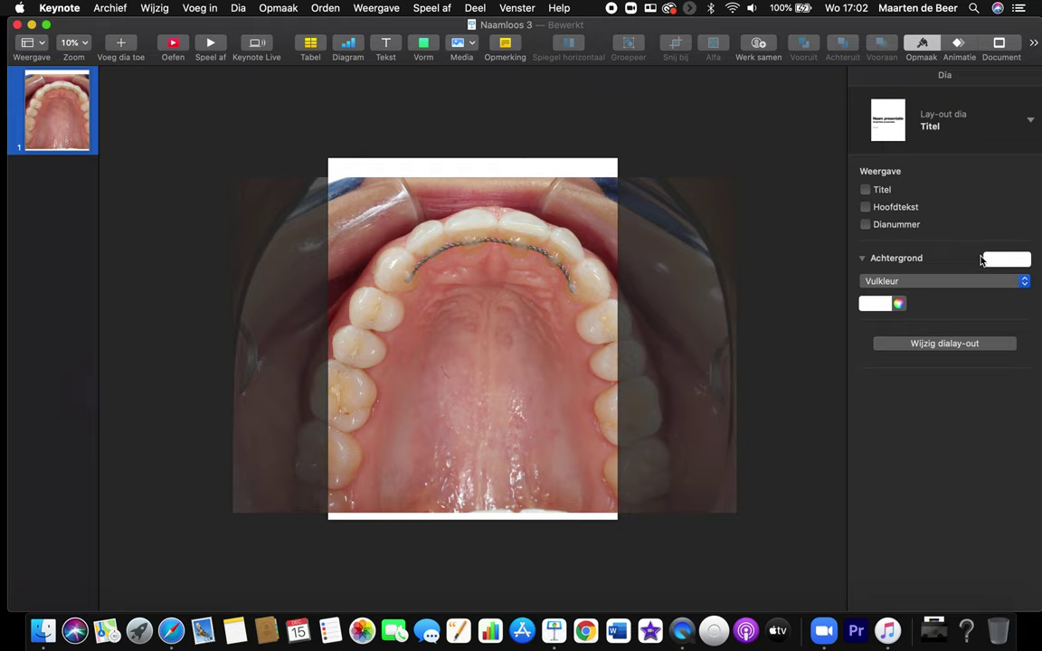
{"action": "left_click", "coordinate": [986, 260]}
{"action": "left_click", "coordinate": [979, 392]}
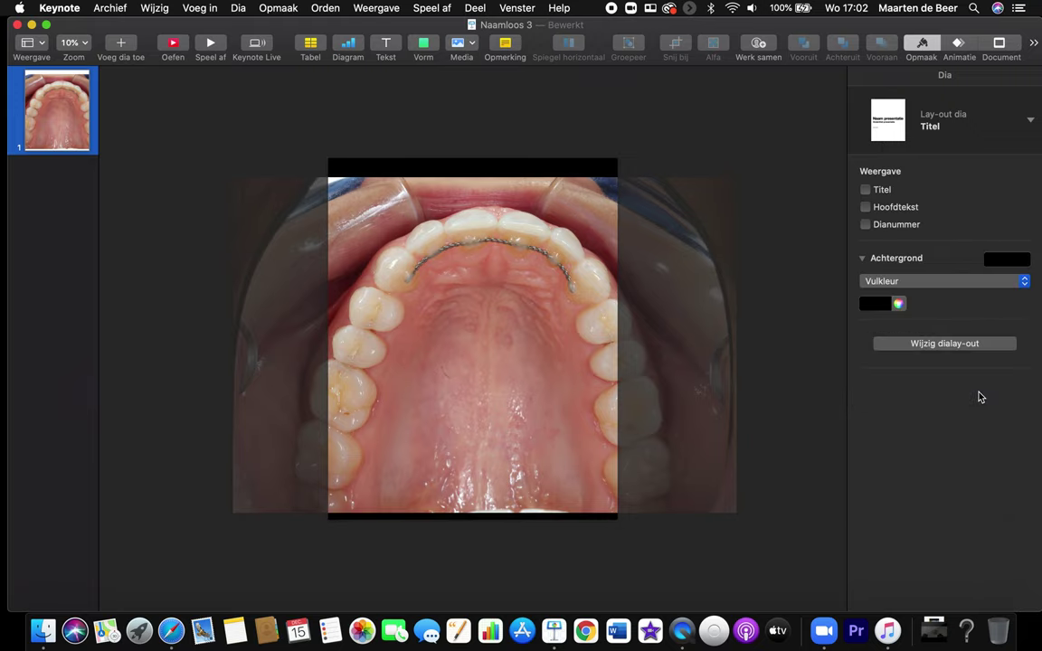
- Shrink the upper-arch photo to about 4904 × 3269 pt and recentre it
{"action": "left_click", "coordinate": [655, 299]}
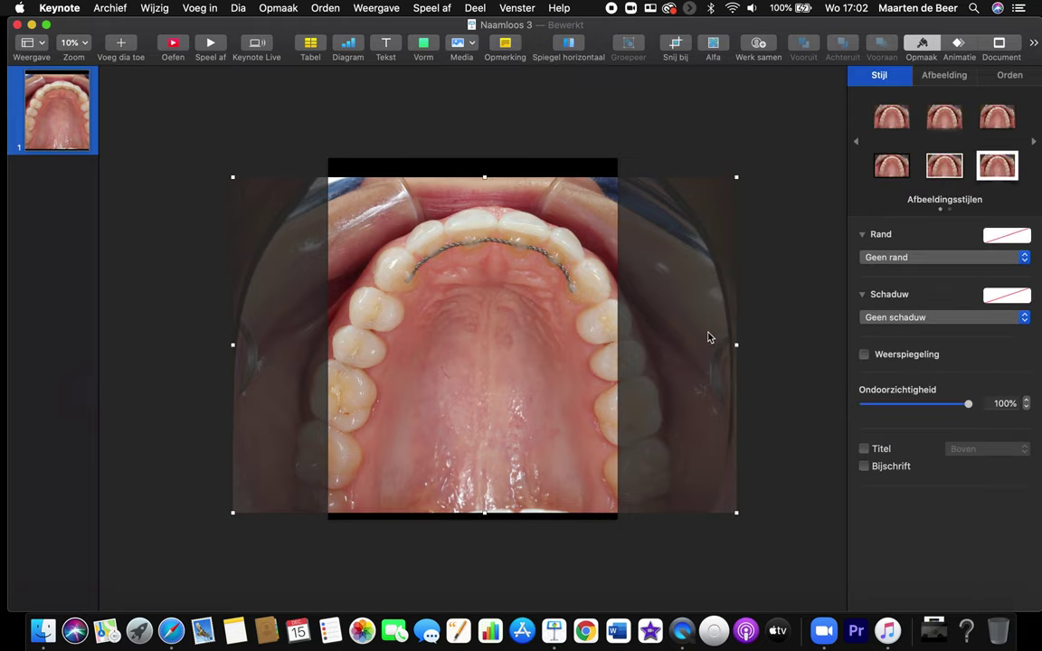
{"action": "left_click_drag", "start_coordinate": [734, 344], "coordinate": [609, 349]}
{"action": "left_click_drag", "start_coordinate": [512, 342], "coordinate": [570, 335]}
{"action": "left_click_drag", "start_coordinate": [667, 339], "coordinate": [645, 340]}
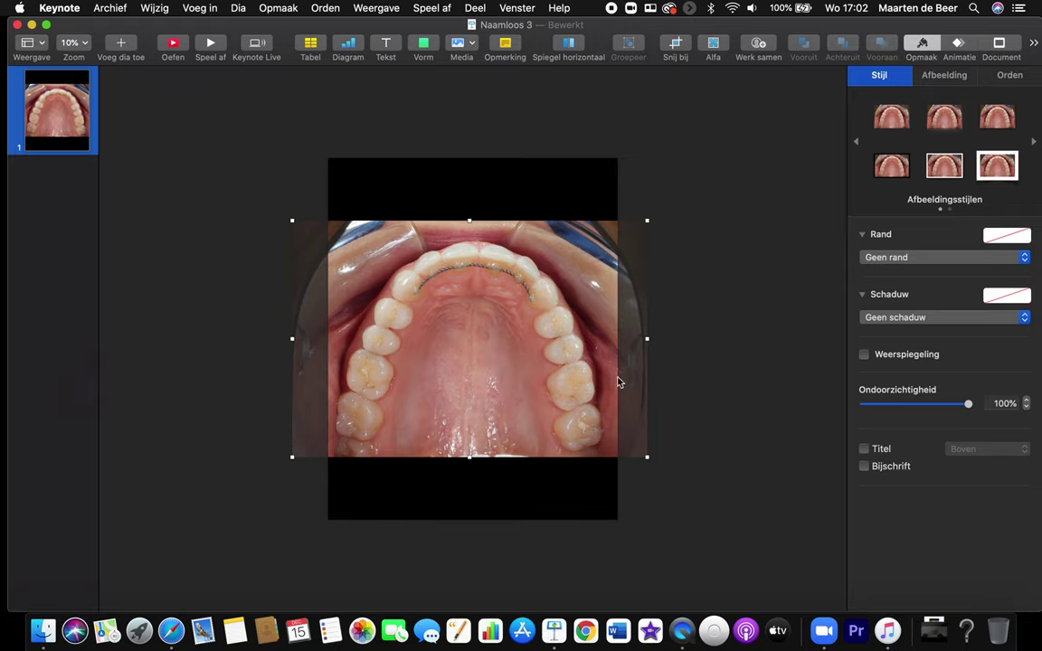
- Pick the pen from the Shape library and place the first point beside the back left molar
{"action": "left_click", "coordinate": [423, 42]}
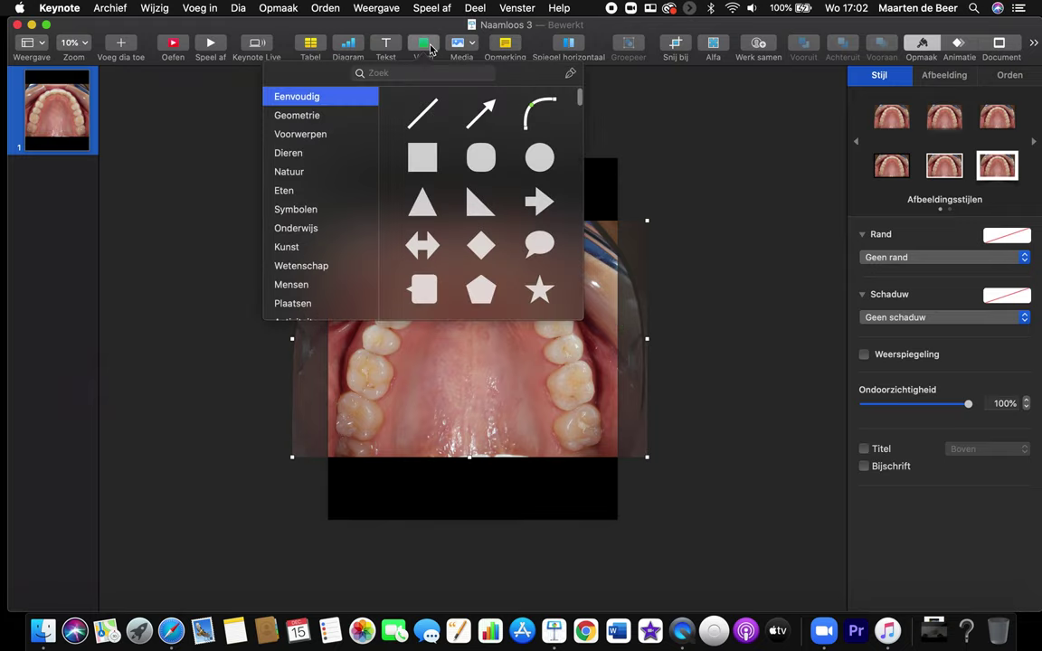
{"action": "left_click", "coordinate": [572, 76]}
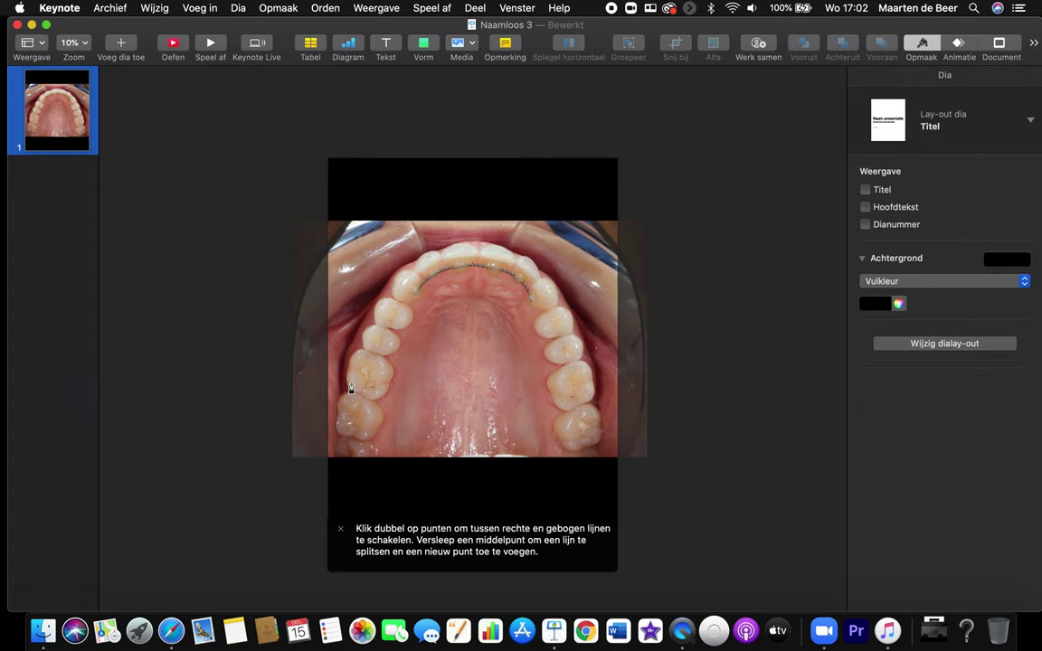
{"action": "scroll", "coordinate": [351, 389], "scroll_direction": "up", "scroll_amount": 5}
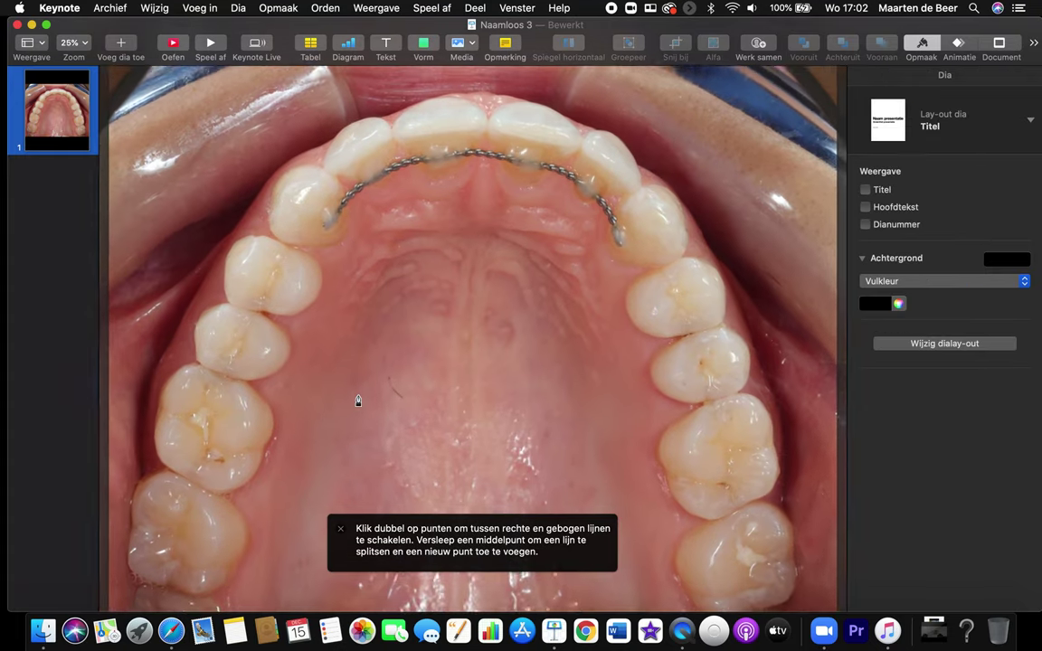
{"action": "scroll", "coordinate": [358, 401], "scroll_direction": "down", "scroll_amount": 3}
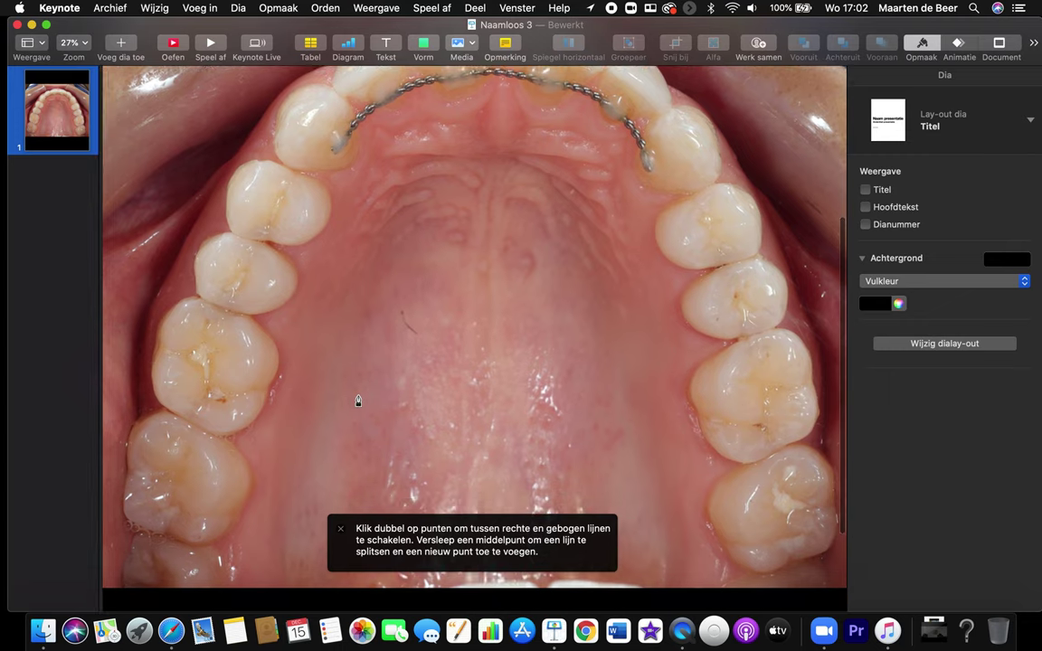
{"action": "scroll", "coordinate": [359, 400], "scroll_direction": "down", "scroll_amount": 2}
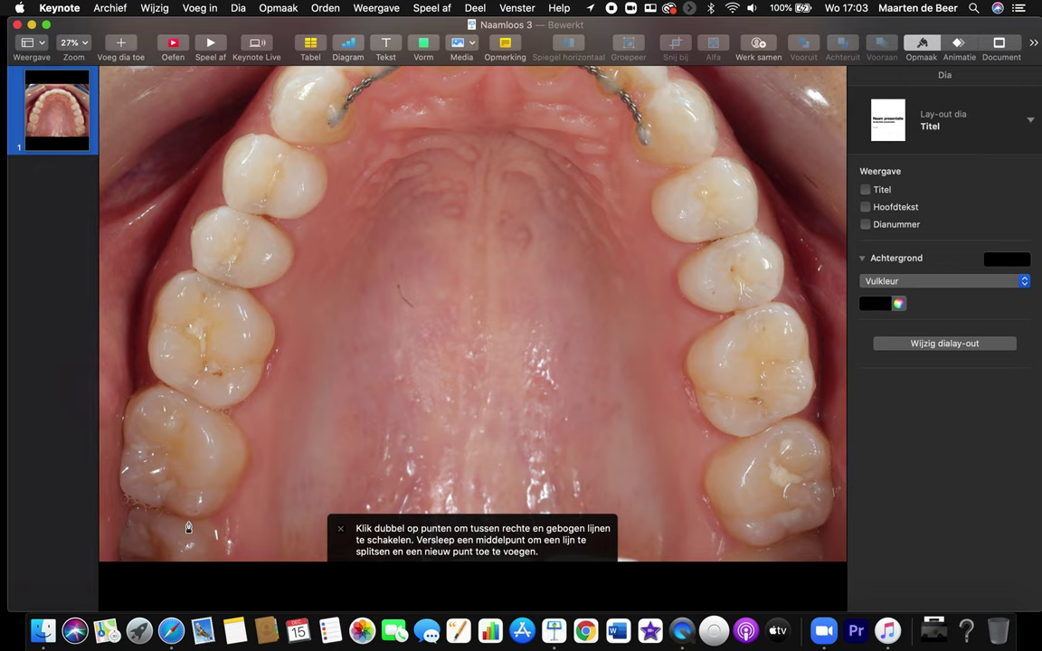
{"action": "left_click", "coordinate": [189, 527]}
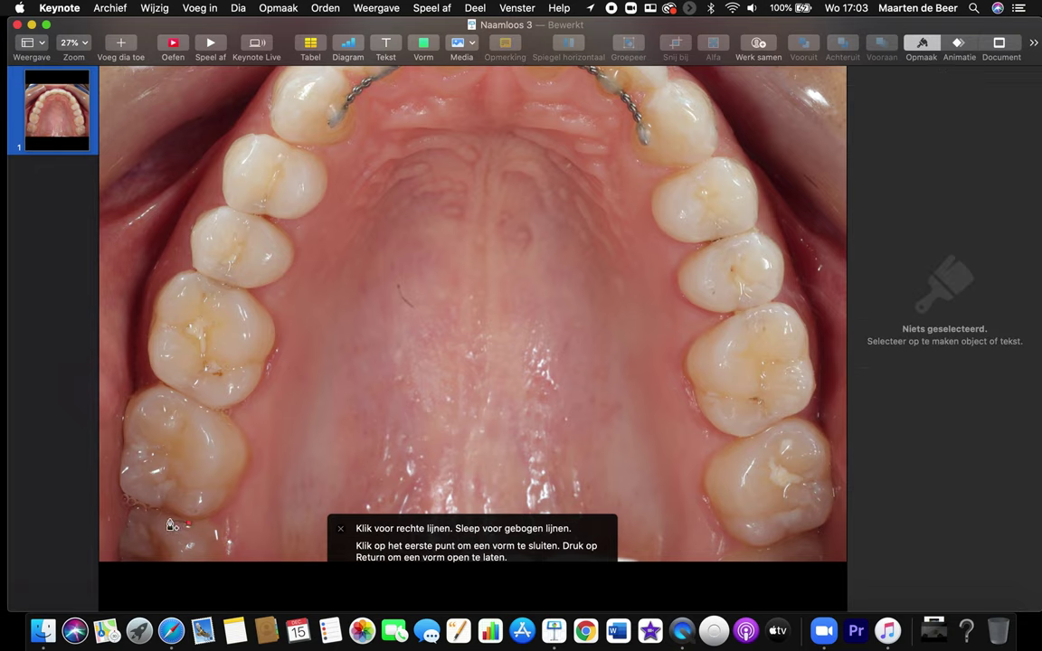
- Trace outline points up the left molars, premolars and gum edge toward the front teeth
{"action": "left_click", "coordinate": [161, 511]}
{"action": "left_click", "coordinate": [134, 503]}
{"action": "left_click", "coordinate": [120, 486]}
{"action": "left_click", "coordinate": [119, 460]}
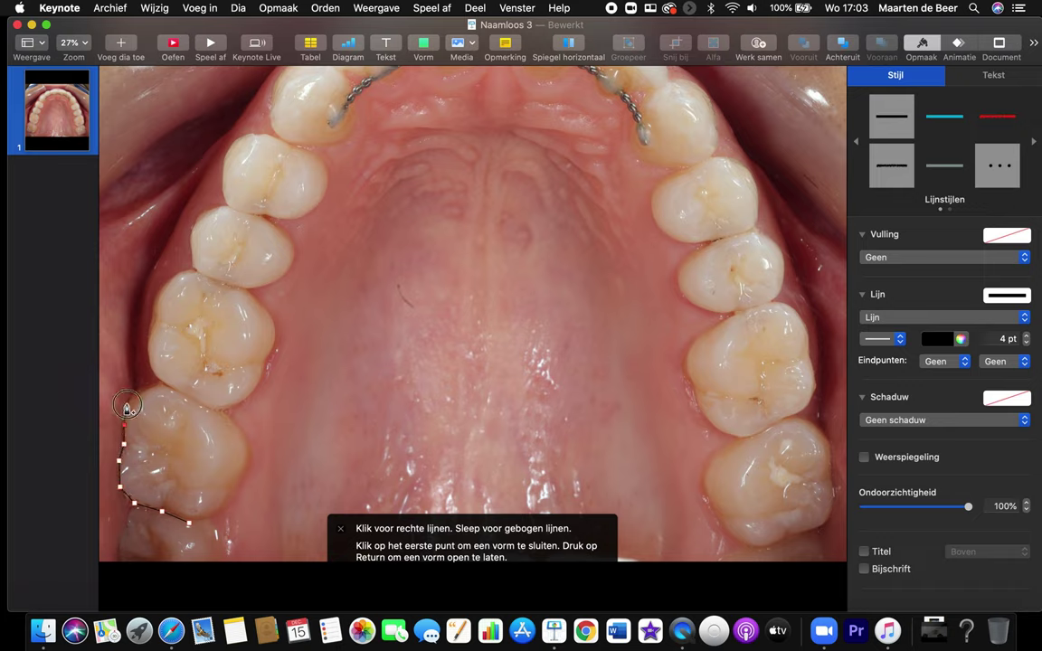
{"action": "left_click", "coordinate": [128, 403]}
{"action": "left_click", "coordinate": [136, 388]}
{"action": "left_click", "coordinate": [135, 372]}
{"action": "left_click", "coordinate": [136, 330]}
{"action": "left_click", "coordinate": [143, 290]}
{"action": "left_click", "coordinate": [153, 262]}
{"action": "left_click", "coordinate": [167, 236]}
{"action": "left_click", "coordinate": [187, 199]}
{"action": "left_click", "coordinate": [204, 171]}
{"action": "left_click", "coordinate": [222, 142]}
{"action": "left_click", "coordinate": [242, 117]}
- Continue the outline around the left canine and across the front incisors
{"action": "scroll", "coordinate": [254, 99], "scroll_direction": "up", "scroll_amount": 1}
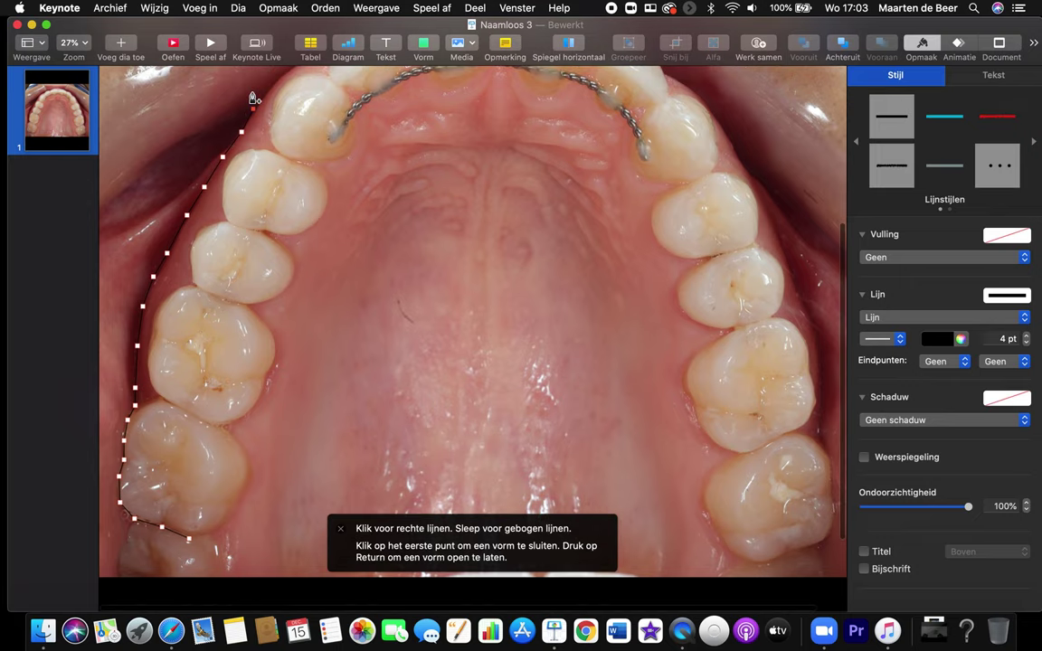
{"action": "scroll", "coordinate": [254, 98], "scroll_direction": "up", "scroll_amount": 4}
{"action": "left_click", "coordinate": [278, 132]}
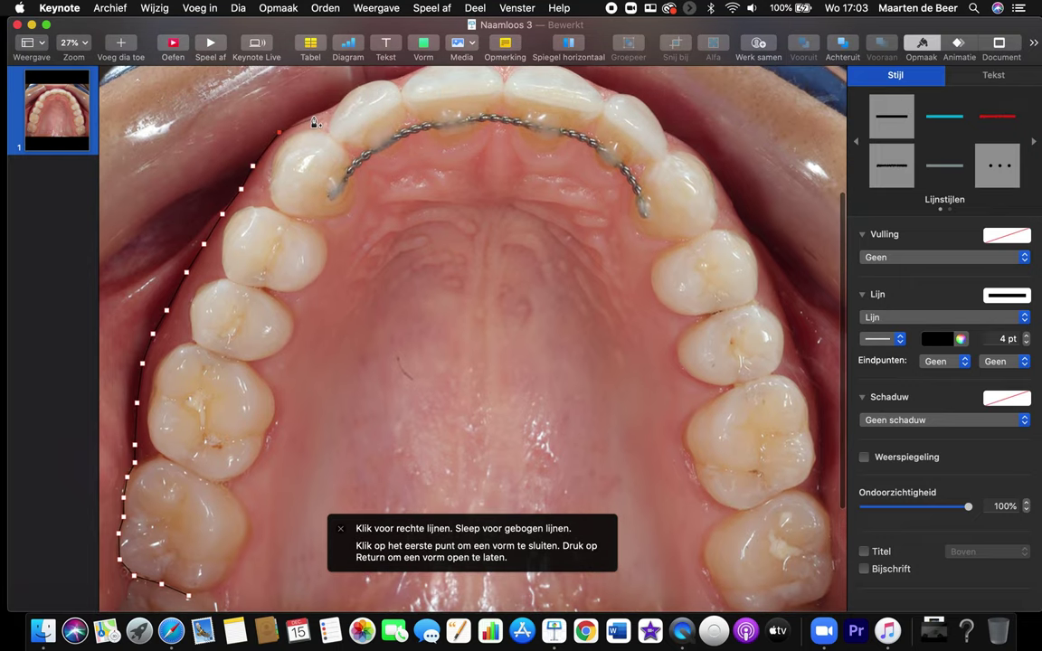
{"action": "left_click", "coordinate": [334, 107]}
{"action": "left_click", "coordinate": [342, 103]}
{"action": "left_click", "coordinate": [363, 84]}
{"action": "left_click", "coordinate": [391, 78]}
{"action": "scroll", "coordinate": [407, 80], "scroll_direction": "up", "scroll_amount": 3}
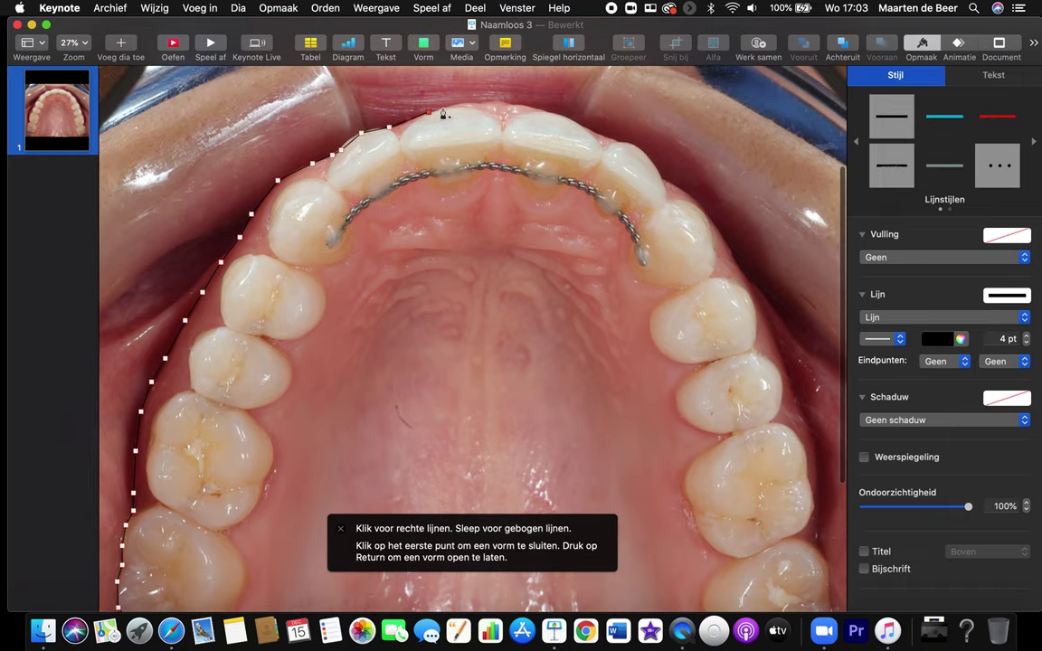
{"action": "left_click", "coordinate": [427, 112]}
{"action": "left_click", "coordinate": [466, 102]}
{"action": "left_click", "coordinate": [499, 101]}
{"action": "left_click", "coordinate": [535, 107]}
{"action": "left_click", "coordinate": [572, 118]}
- Trace the outline down the right side along the outer edge of the right molars
{"action": "left_click", "coordinate": [596, 157]}
{"action": "left_click", "coordinate": [662, 175]}
{"action": "left_click", "coordinate": [688, 193]}
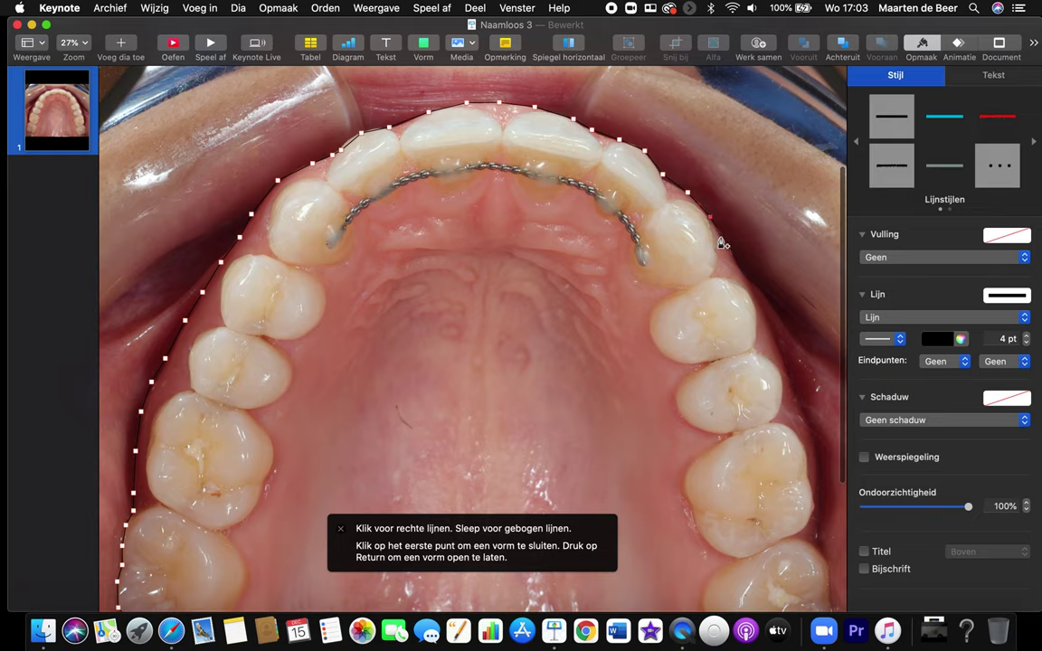
{"action": "scroll", "coordinate": [643, 208], "scroll_direction": "down", "scroll_amount": 3}
{"action": "left_click", "coordinate": [729, 213]}
{"action": "left_click", "coordinate": [741, 244]}
{"action": "left_click", "coordinate": [765, 294]}
{"action": "left_click", "coordinate": [773, 330]}
{"action": "left_click", "coordinate": [788, 360]}
{"action": "left_click", "coordinate": [792, 397]}
{"action": "left_click", "coordinate": [794, 430]}
{"action": "left_click", "coordinate": [798, 470]}
{"action": "left_click", "coordinate": [804, 511]}
{"action": "left_click", "coordinate": [799, 556]}
- Add outline points along the bottom right back toward the start
{"action": "left_click", "coordinate": [781, 567]}
{"action": "left_click", "coordinate": [755, 574]}
{"action": "left_click", "coordinate": [729, 577]}
{"action": "scroll", "coordinate": [729, 577], "scroll_direction": "down", "scroll_amount": 5}
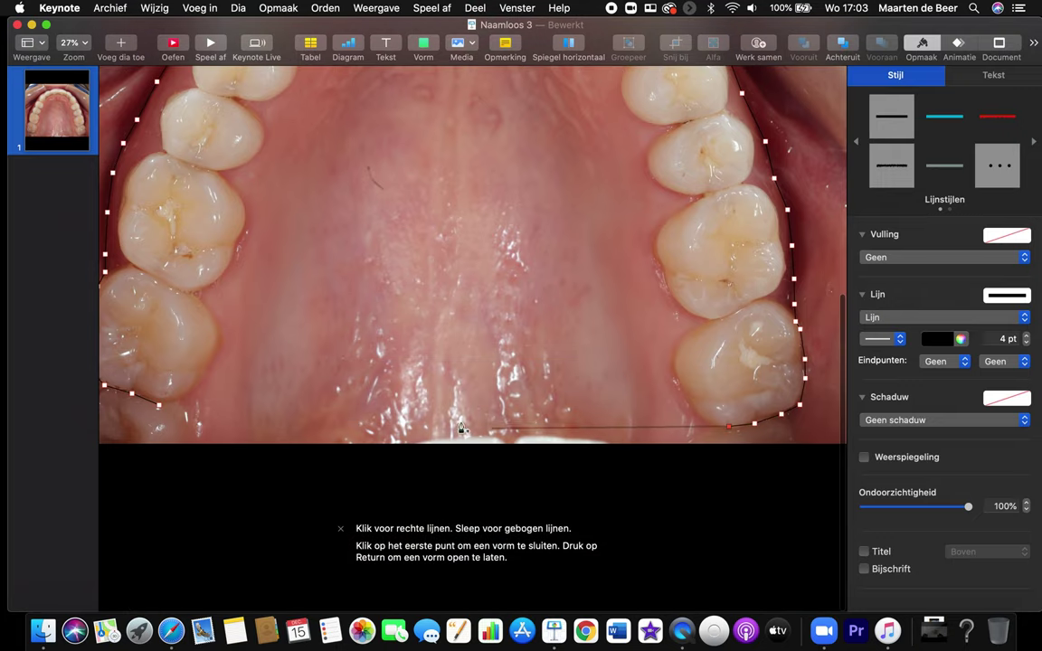
- Close the traced path into a shape and leave its bottom point a straight corner
{"action": "left_click", "coordinate": [159, 412]}
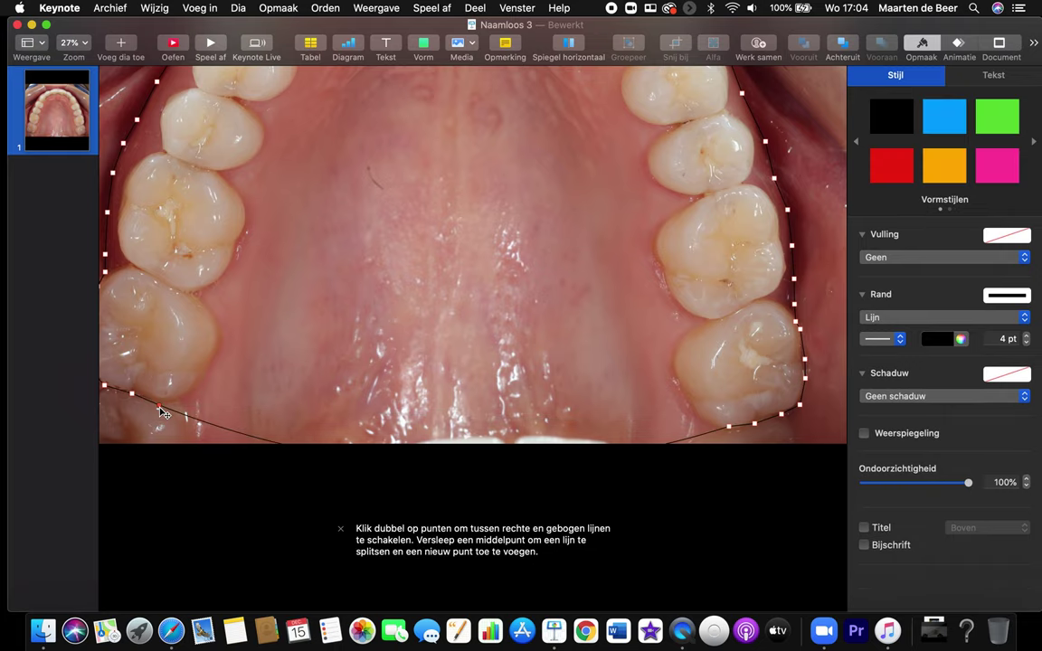
{"action": "double_click", "coordinate": [160, 410]}
{"action": "double_click", "coordinate": [160, 410]}
{"action": "double_click", "coordinate": [160, 409]}
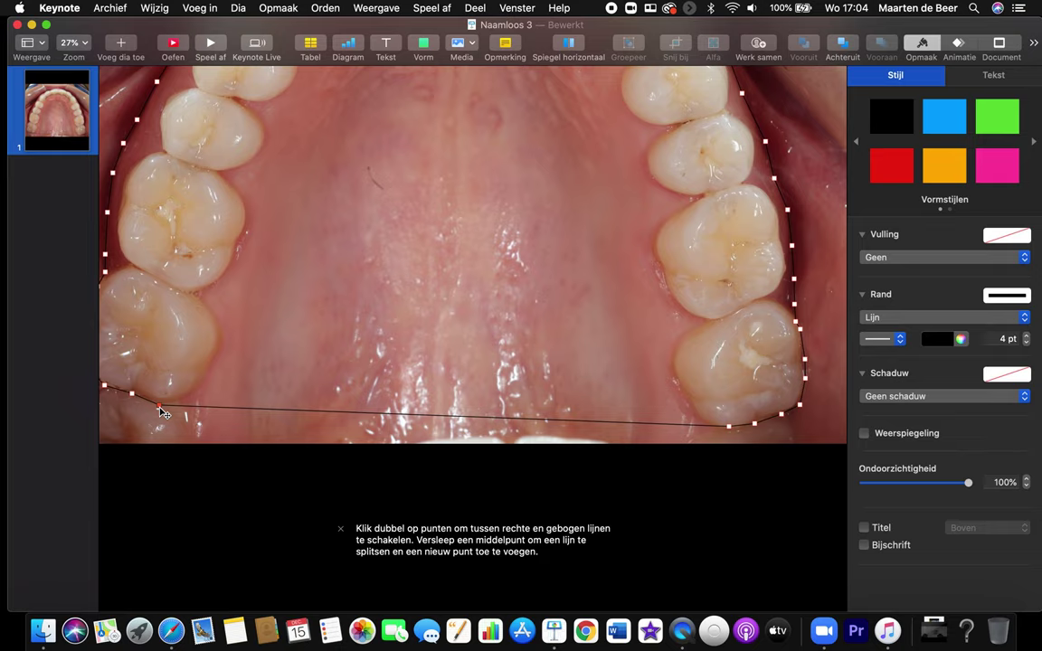
{"action": "double_click", "coordinate": [160, 410]}
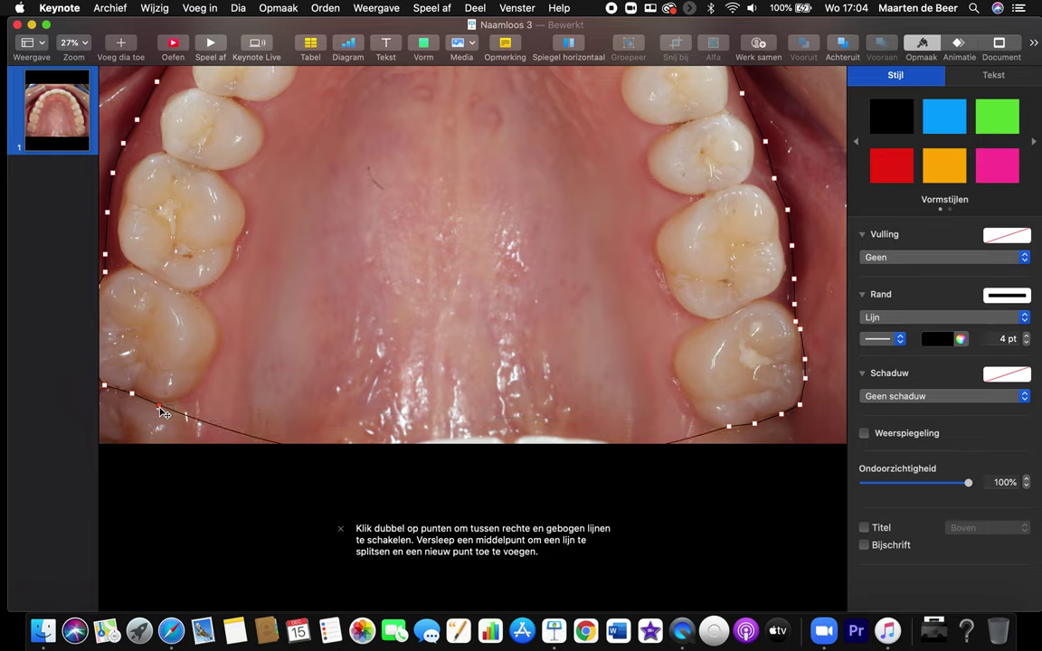
{"action": "double_click", "coordinate": [160, 410]}
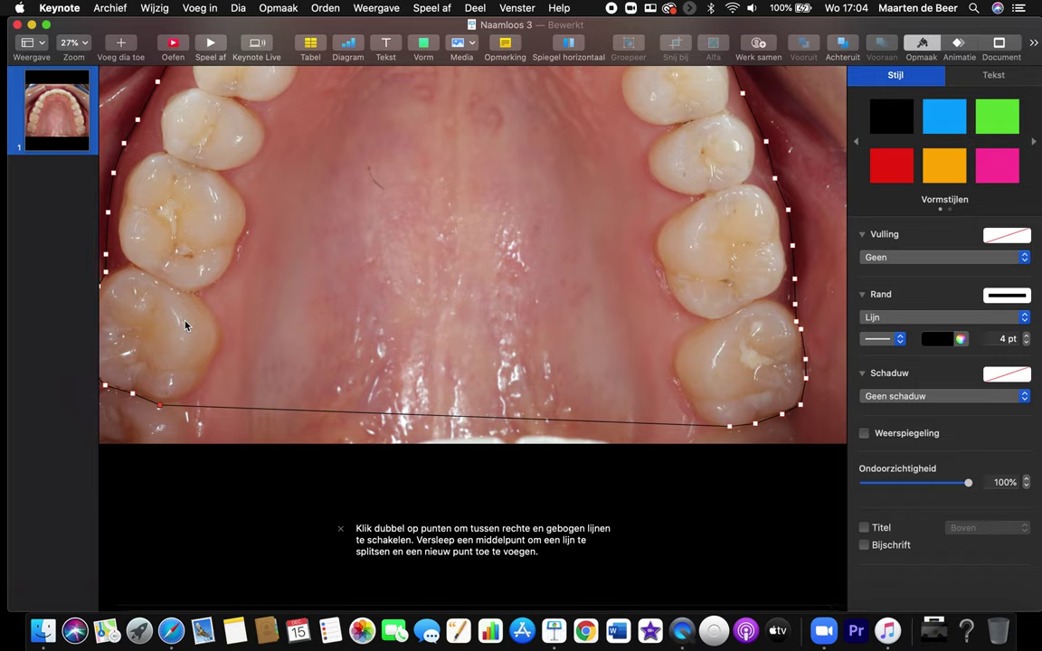
- Nudge the bottom-left point right and curve the segments beside it and the left corner
{"action": "scroll", "coordinate": [208, 328], "scroll_direction": "left", "scroll_amount": 2}
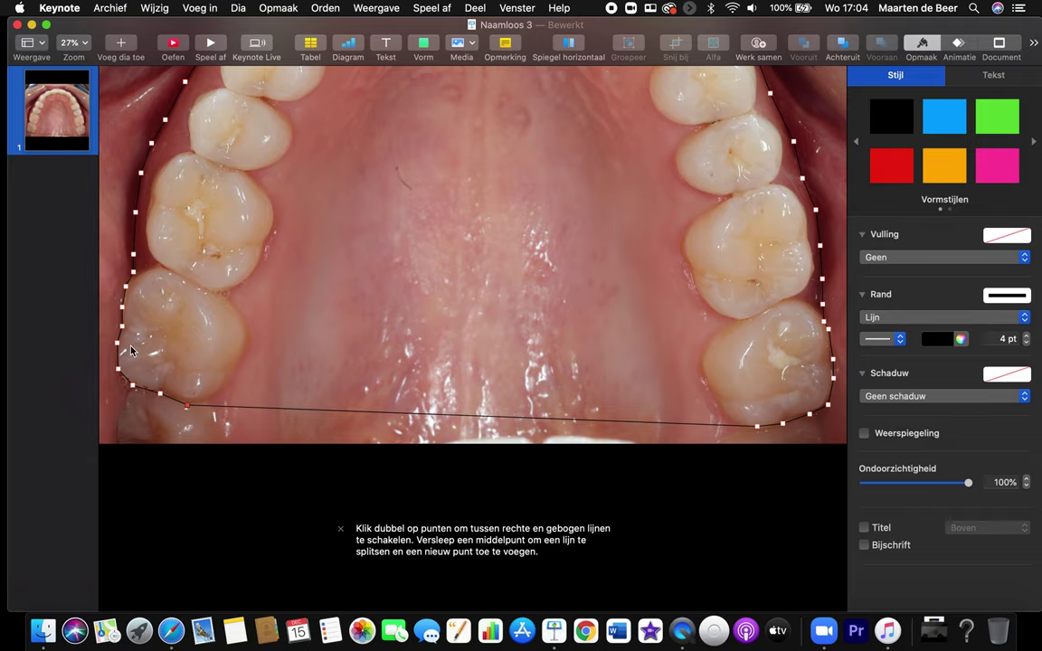
{"action": "scroll", "coordinate": [131, 351], "scroll_direction": "up", "scroll_amount": 5}
{"action": "scroll", "coordinate": [196, 312], "scroll_direction": "up", "scroll_amount": 3}
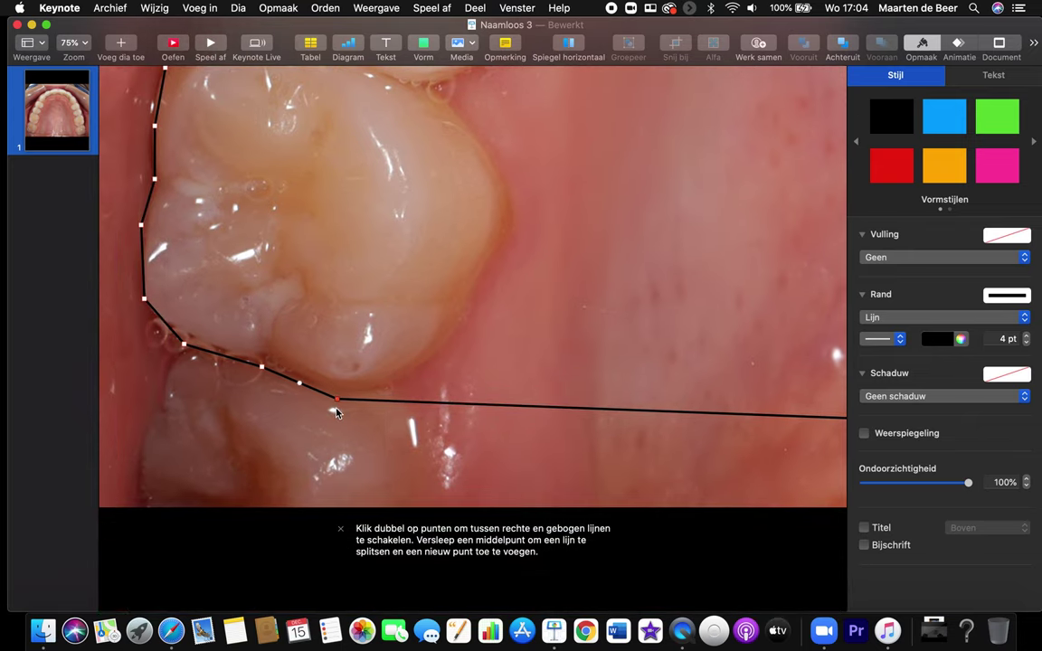
{"action": "left_click_drag", "start_coordinate": [336, 398], "coordinate": [345, 395]}
{"action": "double_click", "coordinate": [344, 395]}
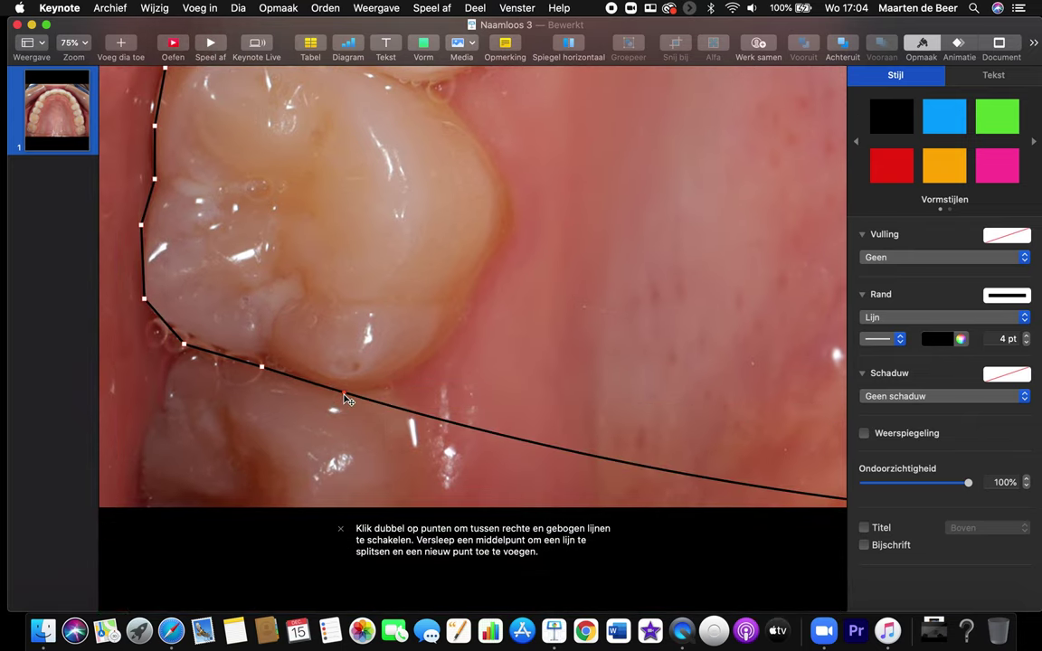
{"action": "left_click", "coordinate": [262, 365]}
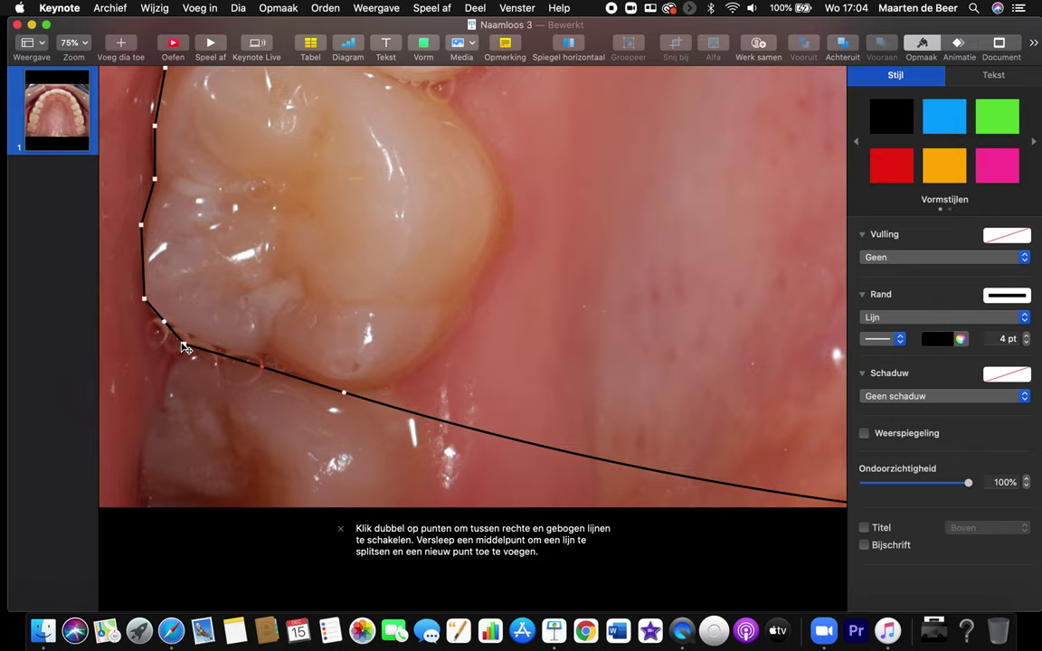
{"action": "double_click", "coordinate": [144, 299]}
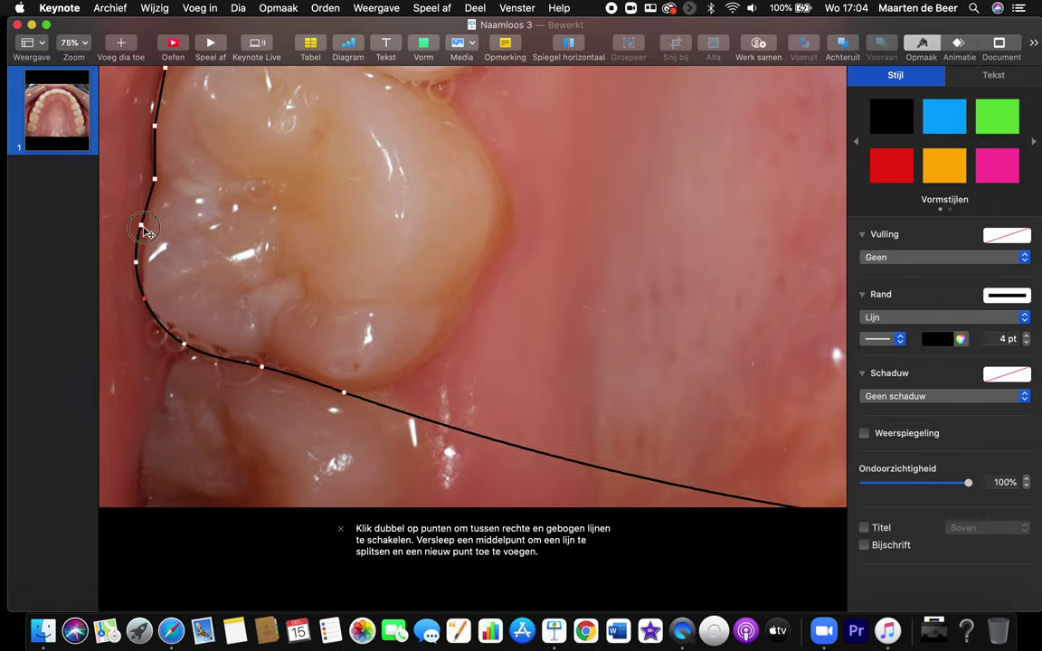
- Raise the lower outline points against the molar and make them sharp corners
{"action": "left_click", "coordinate": [155, 178]}
{"action": "double_click", "coordinate": [136, 263]}
{"action": "left_click", "coordinate": [185, 346]}
{"action": "mouse_move", "coordinate": [185, 347]}
{"action": "left_mouse_down"}
{"action": "mouse_move", "coordinate": [176, 328]}
{"action": "mouse_move", "coordinate": [190, 336]}
{"action": "left_mouse_up"}
{"action": "left_click_drag", "start_coordinate": [267, 373], "coordinate": [268, 360]}
{"action": "double_click", "coordinate": [346, 394]}
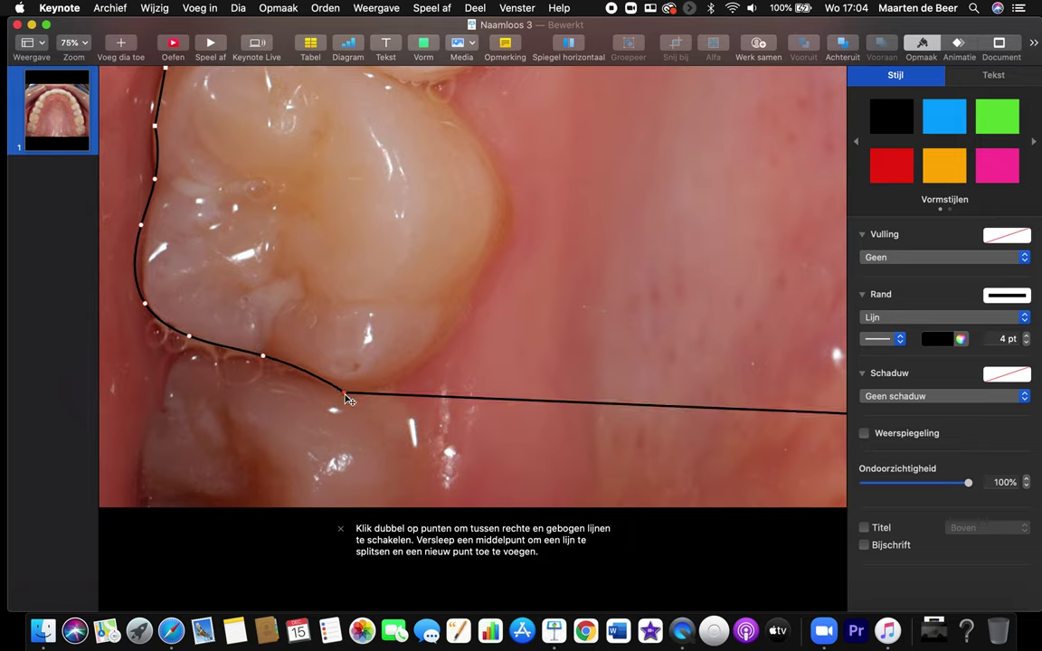
{"action": "double_click", "coordinate": [263, 361]}
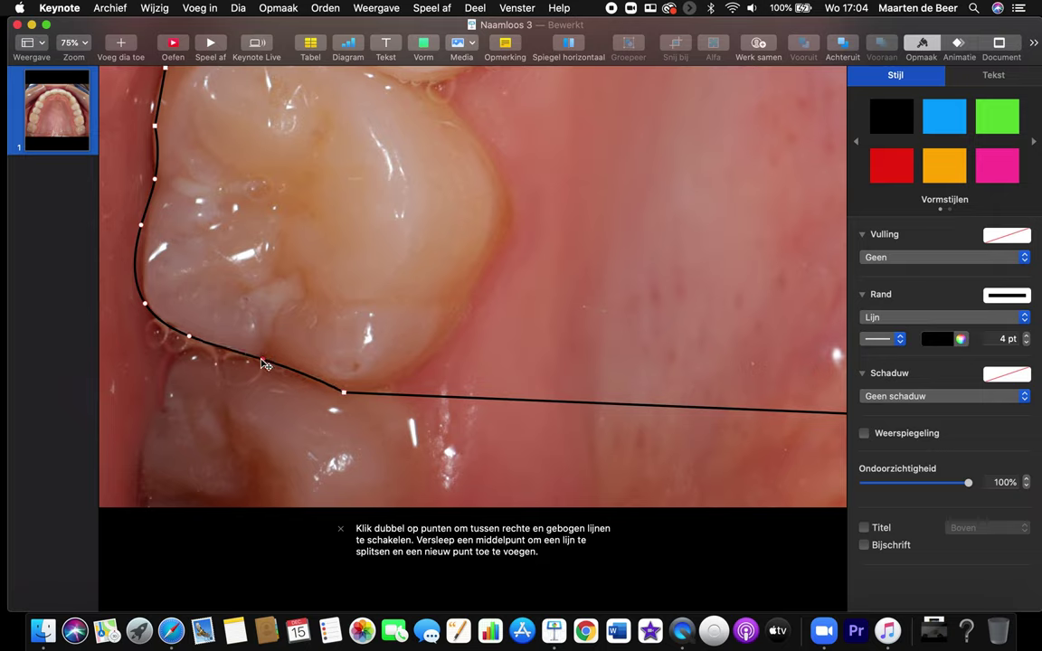
- Add a left-edge point, make the upper-left point a corner, and shift points along the gum line
{"action": "left_click_drag", "start_coordinate": [134, 264], "coordinate": [142, 269]}
{"action": "left_click", "coordinate": [141, 227]}
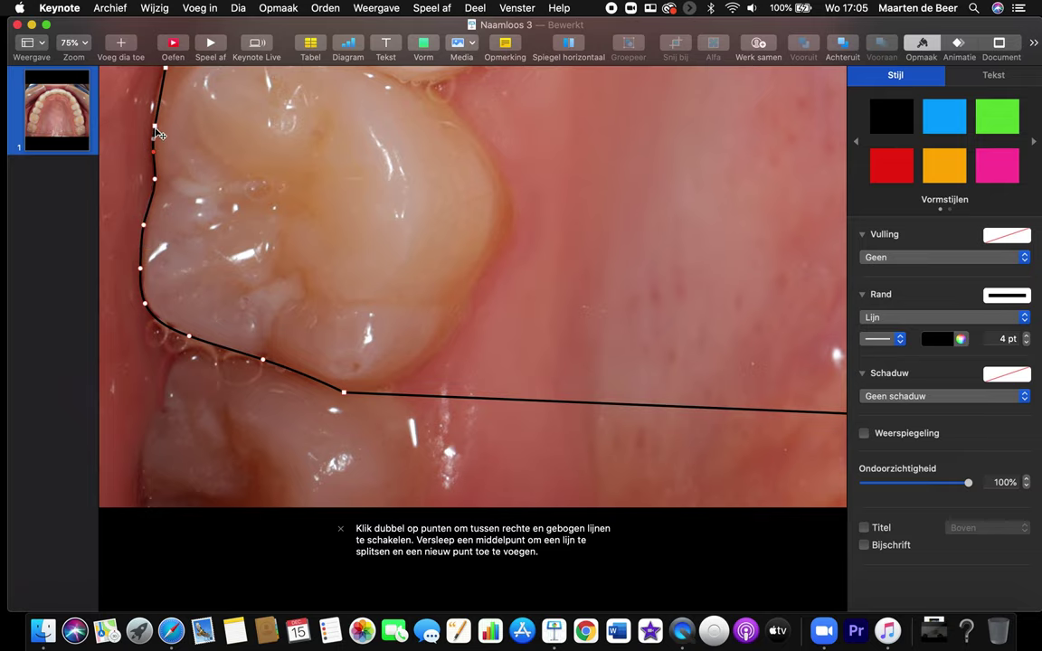
{"action": "scroll", "coordinate": [159, 132], "scroll_direction": "up", "scroll_amount": 4}
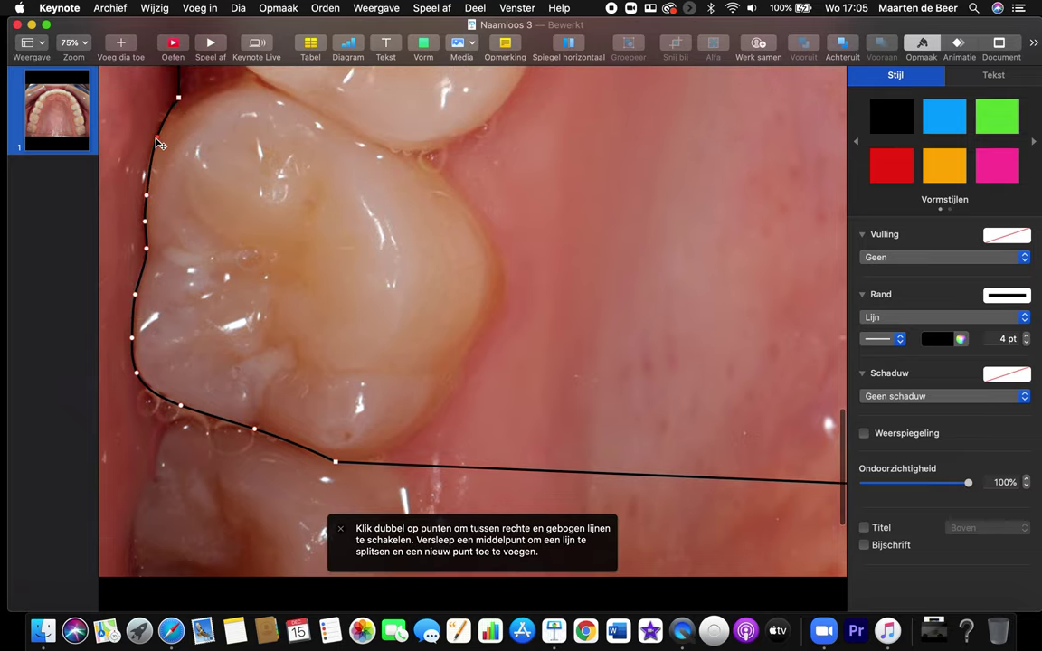
{"action": "scroll", "coordinate": [165, 131], "scroll_direction": "up", "scroll_amount": 4}
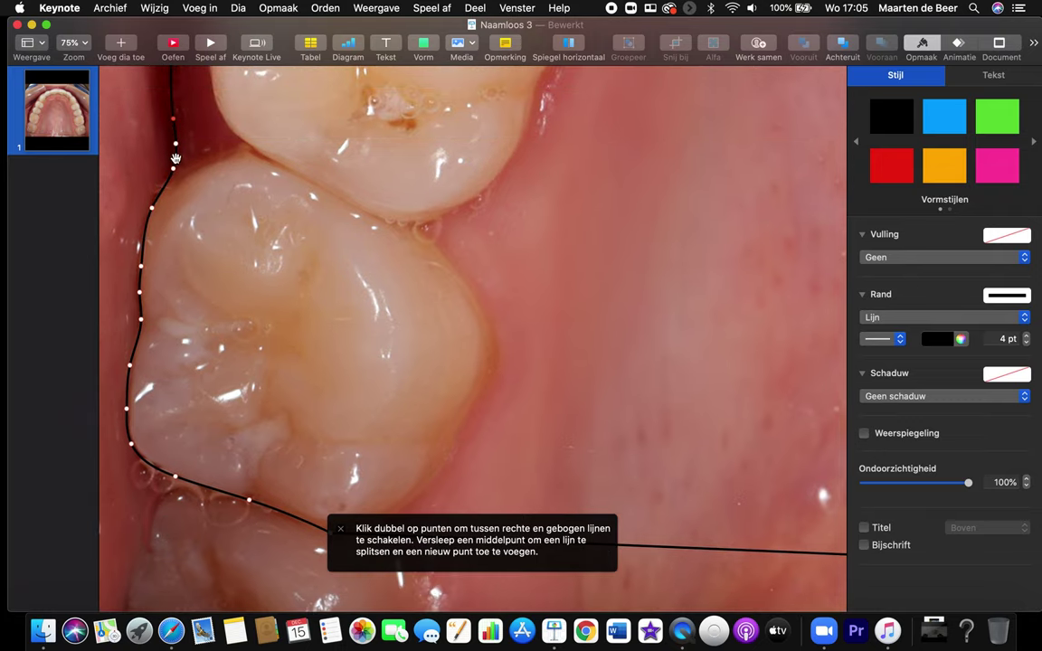
{"action": "double_click", "coordinate": [174, 169]}
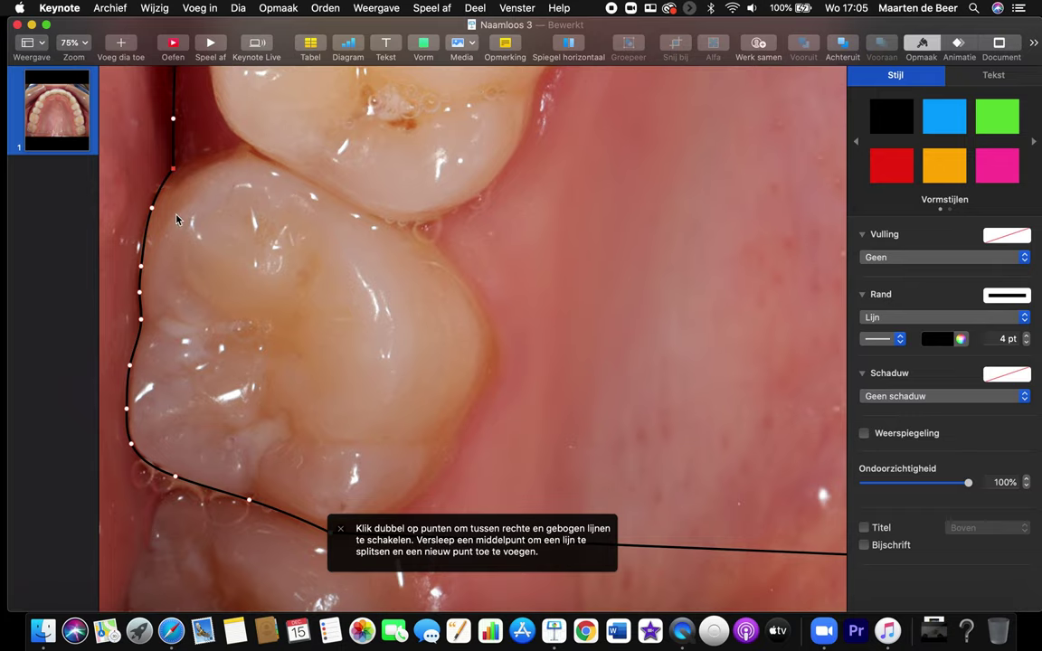
{"action": "scroll", "coordinate": [176, 219], "scroll_direction": "up", "scroll_amount": 5}
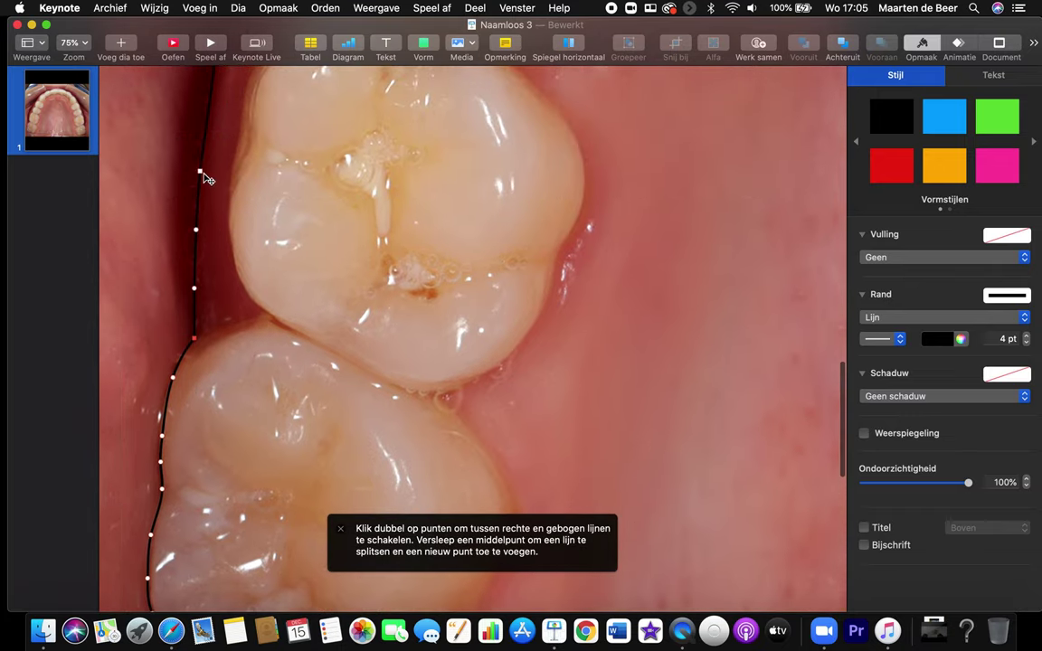
{"action": "scroll", "coordinate": [204, 181], "scroll_direction": "up", "scroll_amount": 5}
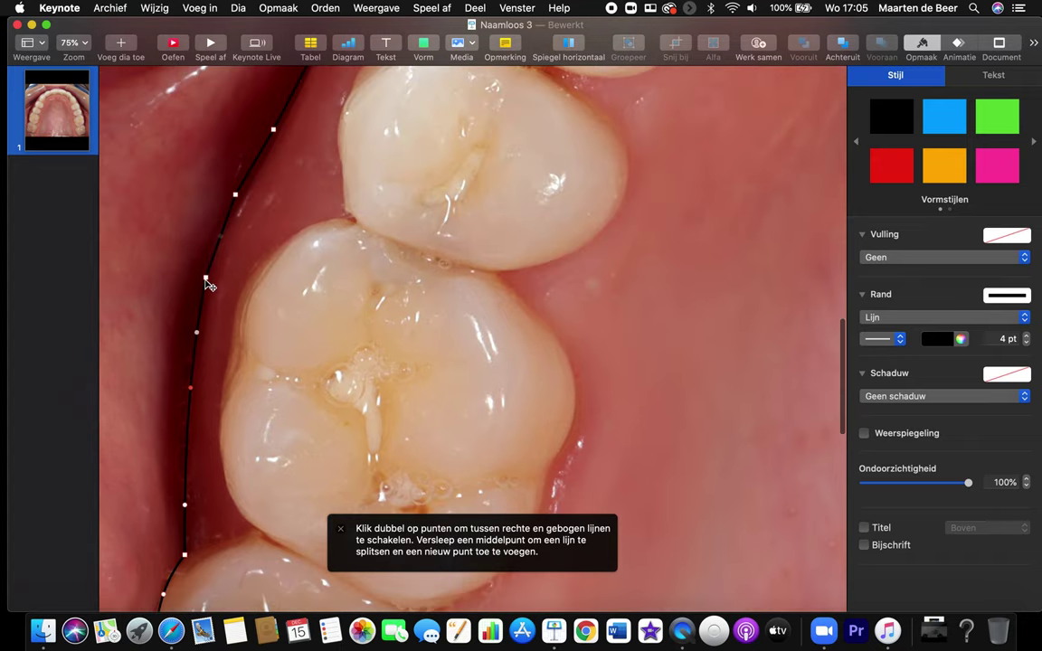
{"action": "left_click_drag", "start_coordinate": [207, 281], "coordinate": [219, 259]}
{"action": "left_click_drag", "start_coordinate": [239, 201], "coordinate": [242, 195]}
{"action": "left_click", "coordinate": [274, 129]}
- Select outline points by the front teeth and toggle one between curved and sharp
{"action": "scroll", "coordinate": [278, 138], "scroll_direction": "up", "scroll_amount": 2}
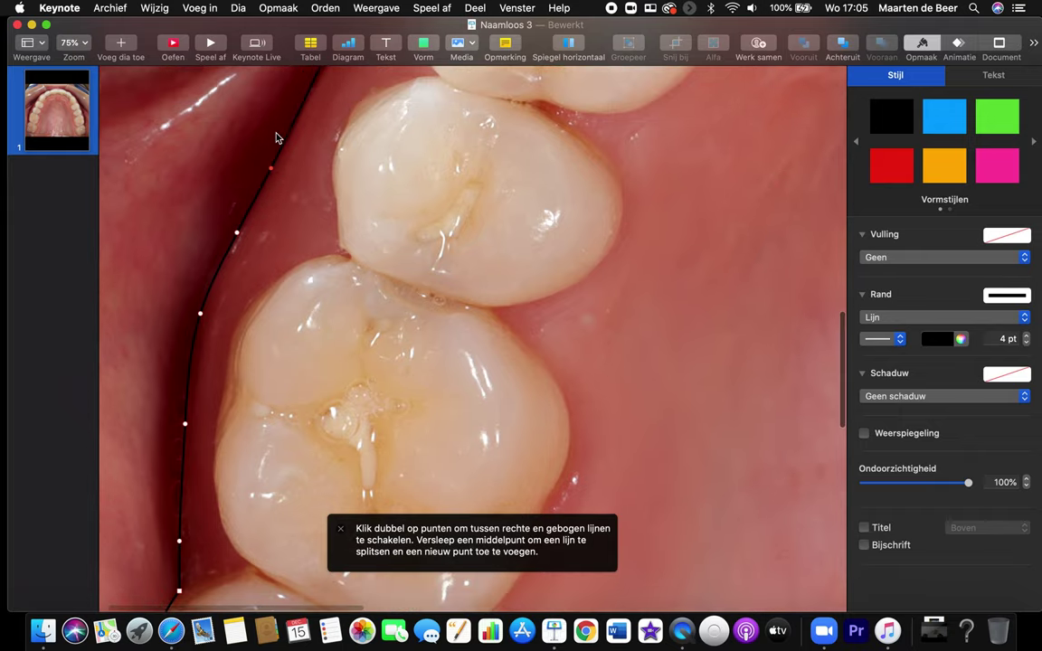
{"action": "scroll", "coordinate": [277, 137], "scroll_direction": "up", "scroll_amount": 3}
{"action": "left_click", "coordinate": [321, 121]}
{"action": "left_click", "coordinate": [327, 123]}
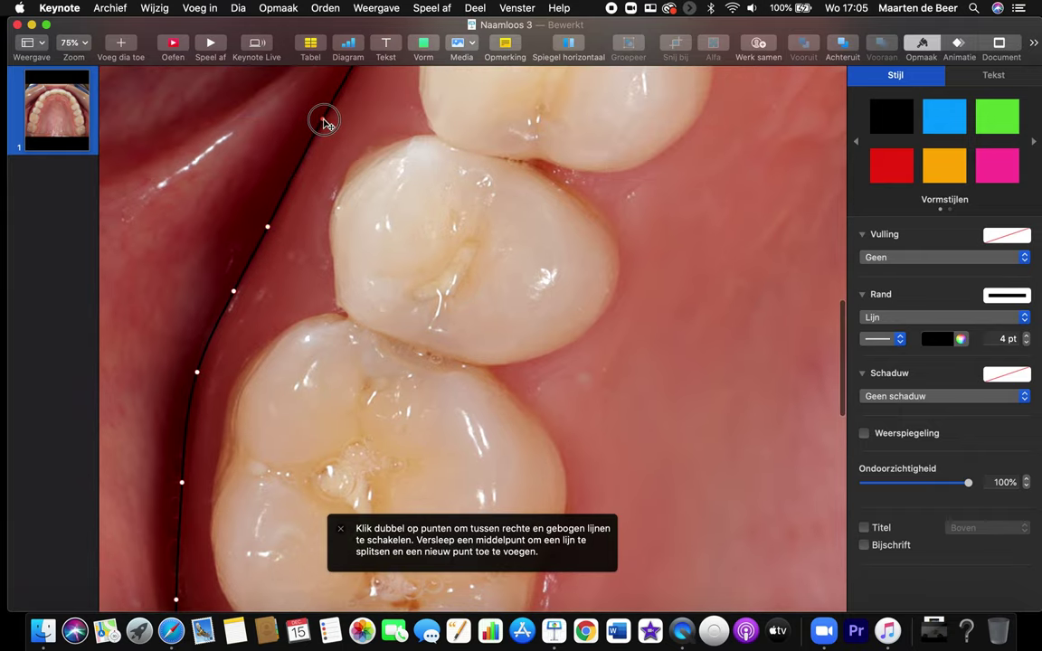
{"action": "scroll", "coordinate": [326, 123], "scroll_direction": "down", "scroll_amount": 3}
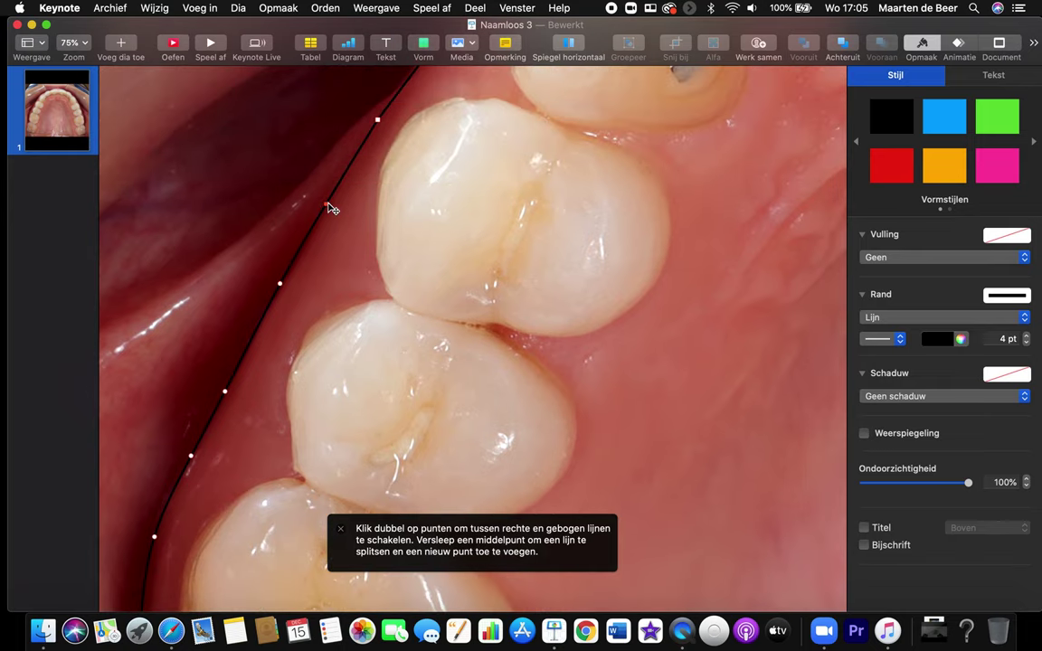
{"action": "scroll", "coordinate": [381, 129], "scroll_direction": "up", "scroll_amount": 8}
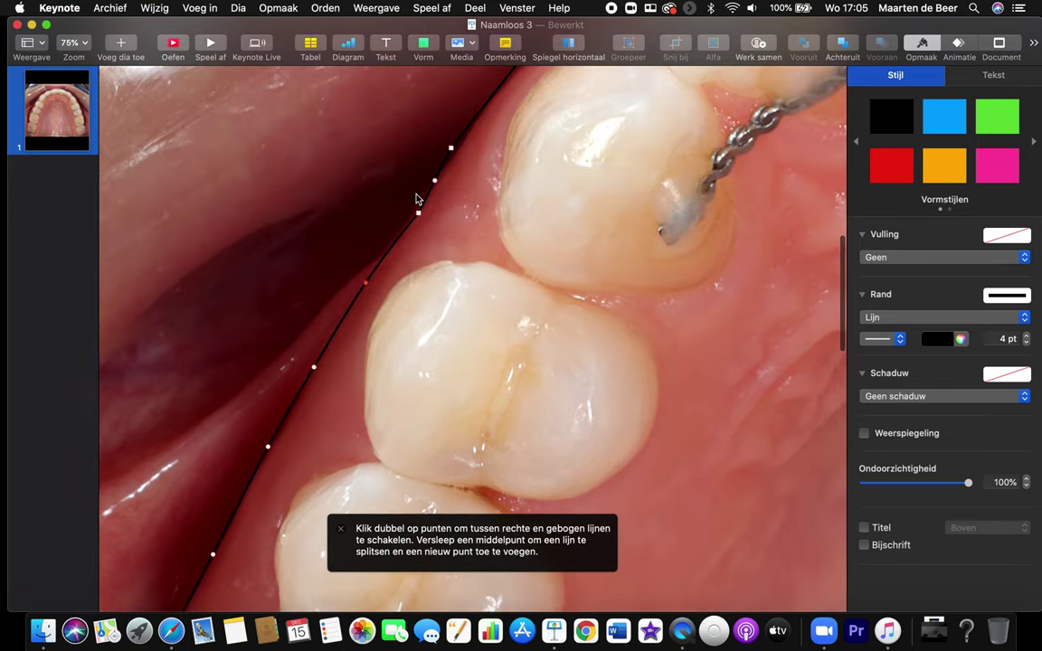
{"action": "double_click", "coordinate": [418, 216]}
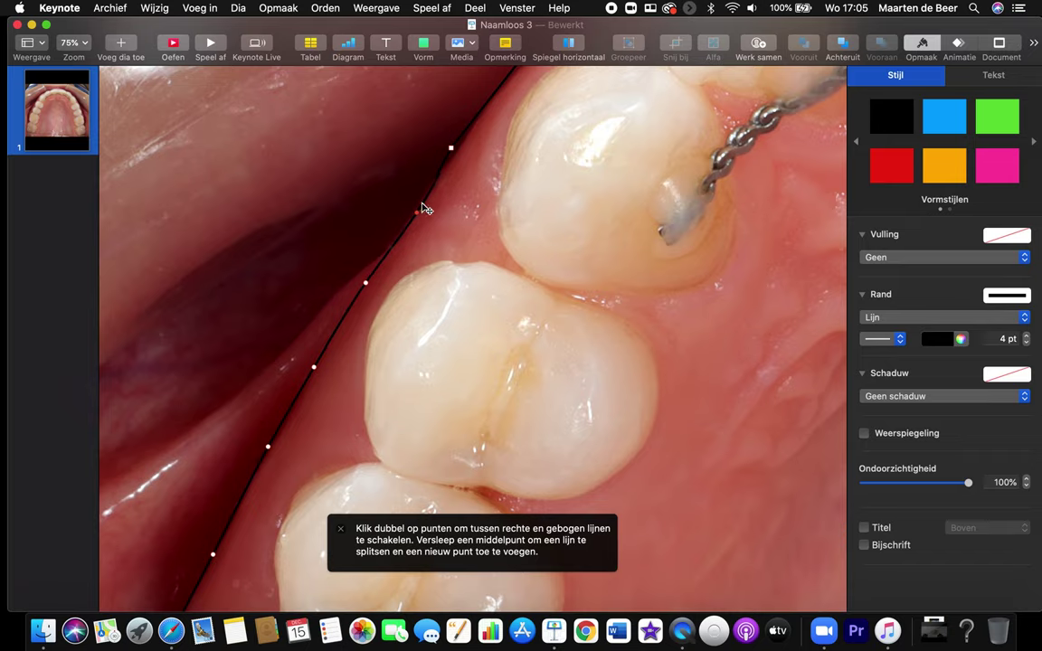
{"action": "left_click", "coordinate": [455, 153]}
- Pull the outline up along the right gum line and lower a point along the molar edge
{"action": "scroll", "coordinate": [459, 156], "scroll_direction": "up", "scroll_amount": 10}
{"action": "scroll", "coordinate": [458, 156], "scroll_direction": "right", "scroll_amount": 4}
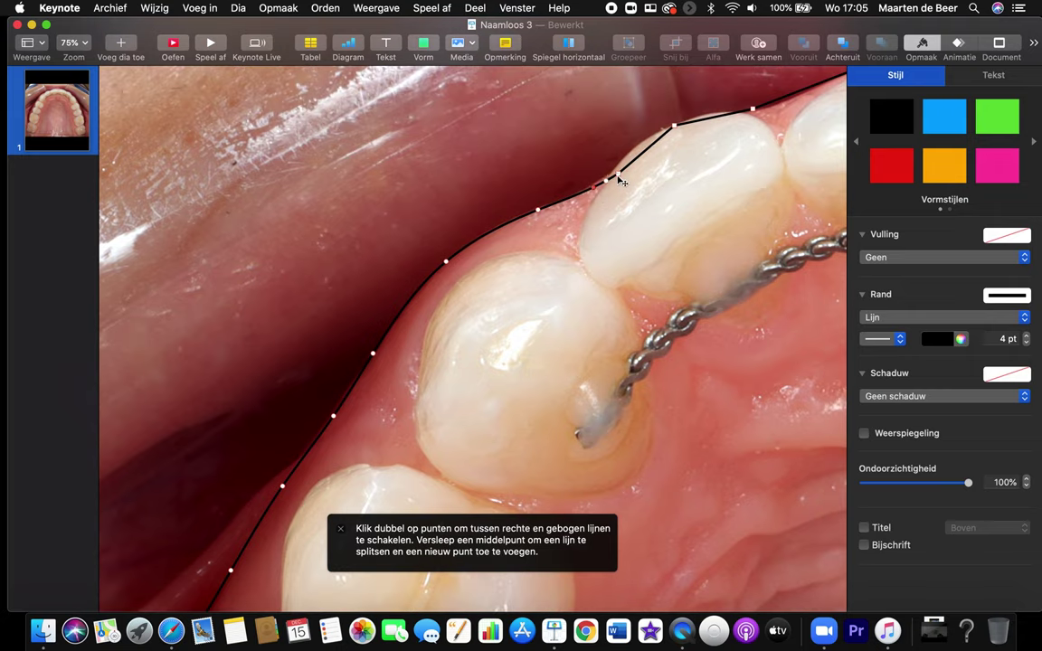
{"action": "left_click_drag", "start_coordinate": [620, 181], "coordinate": [726, 172]}
{"action": "scroll", "coordinate": [726, 172], "scroll_direction": "right", "scroll_amount": 15}
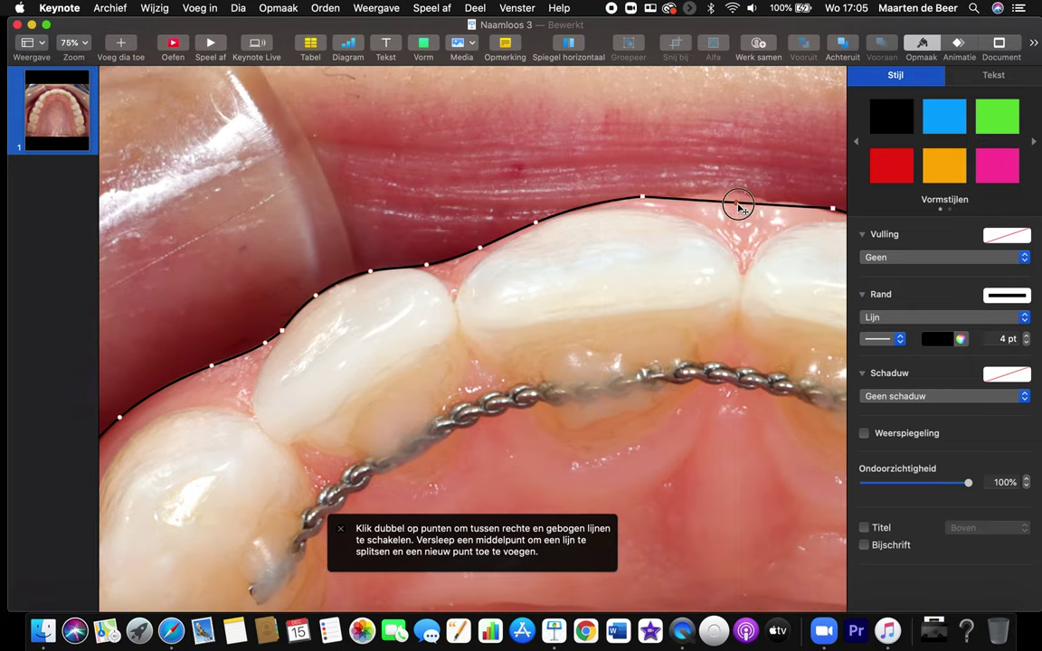
{"action": "scroll", "coordinate": [705, 250], "scroll_direction": "right", "scroll_amount": 10}
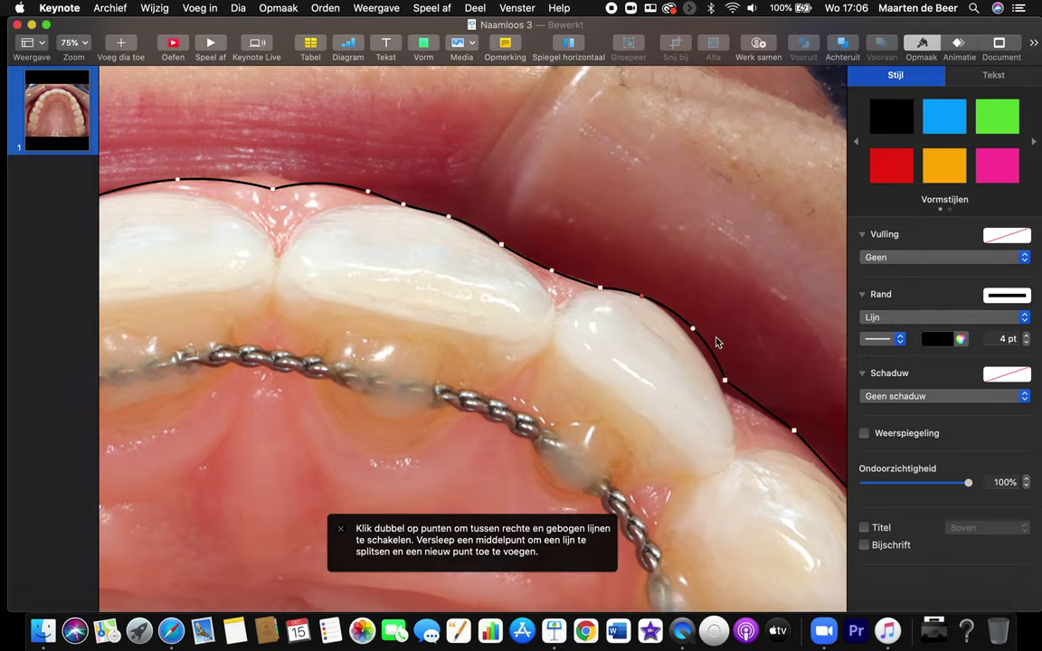
{"action": "scroll", "coordinate": [601, 324], "scroll_direction": "right", "scroll_amount": 10}
{"action": "scroll", "coordinate": [601, 323], "scroll_direction": "down", "scroll_amount": 15}
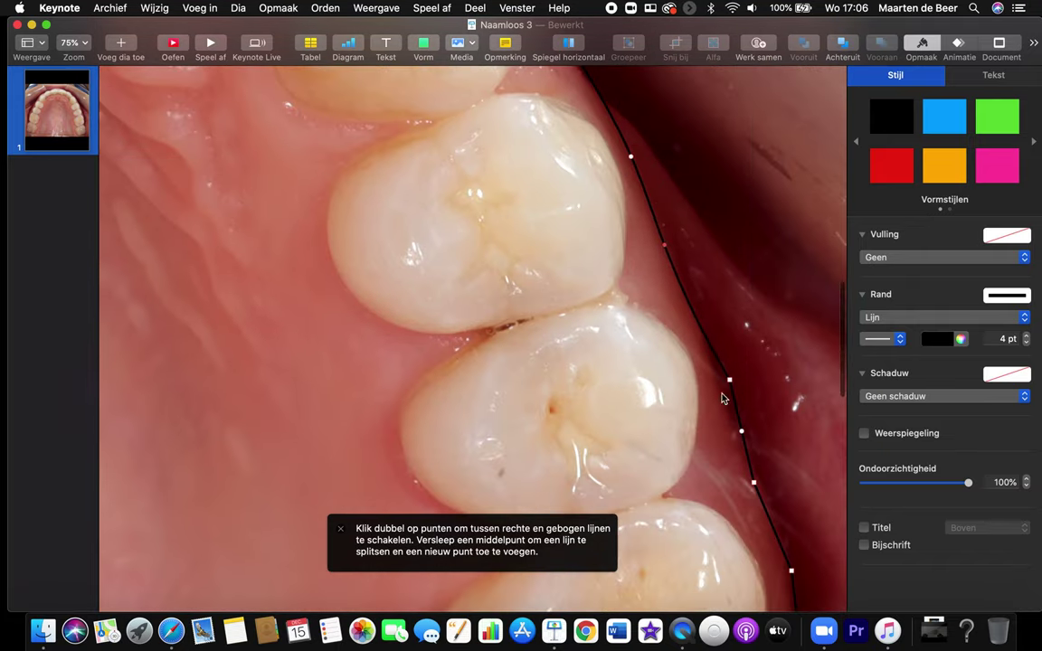
{"action": "scroll", "coordinate": [756, 466], "scroll_direction": "down", "scroll_amount": 5}
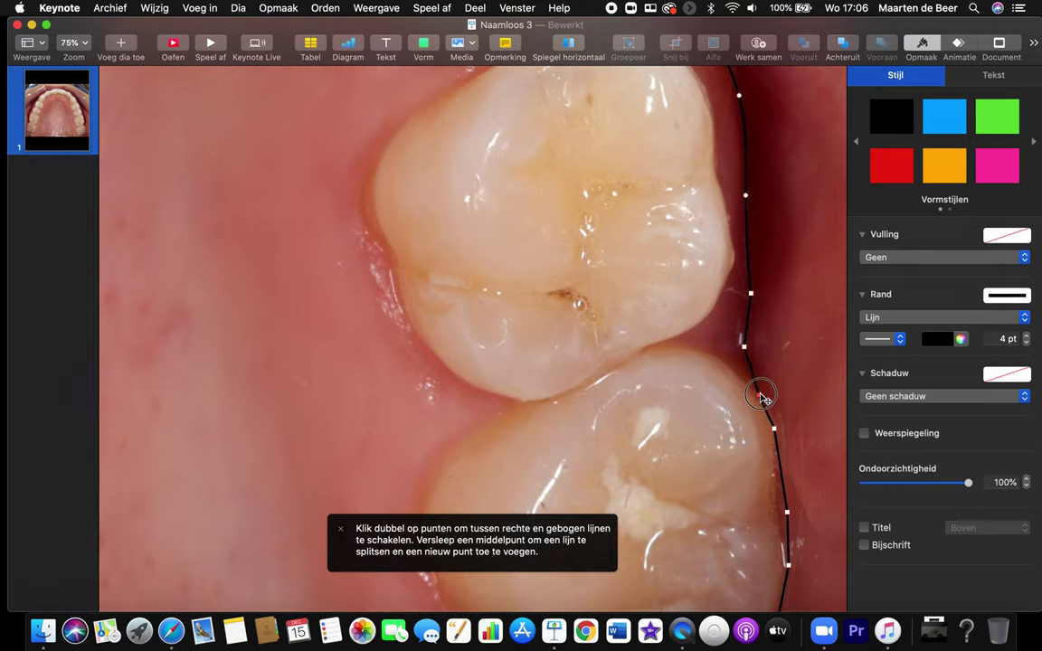
{"action": "scroll", "coordinate": [760, 396], "scroll_direction": "down", "scroll_amount": 8}
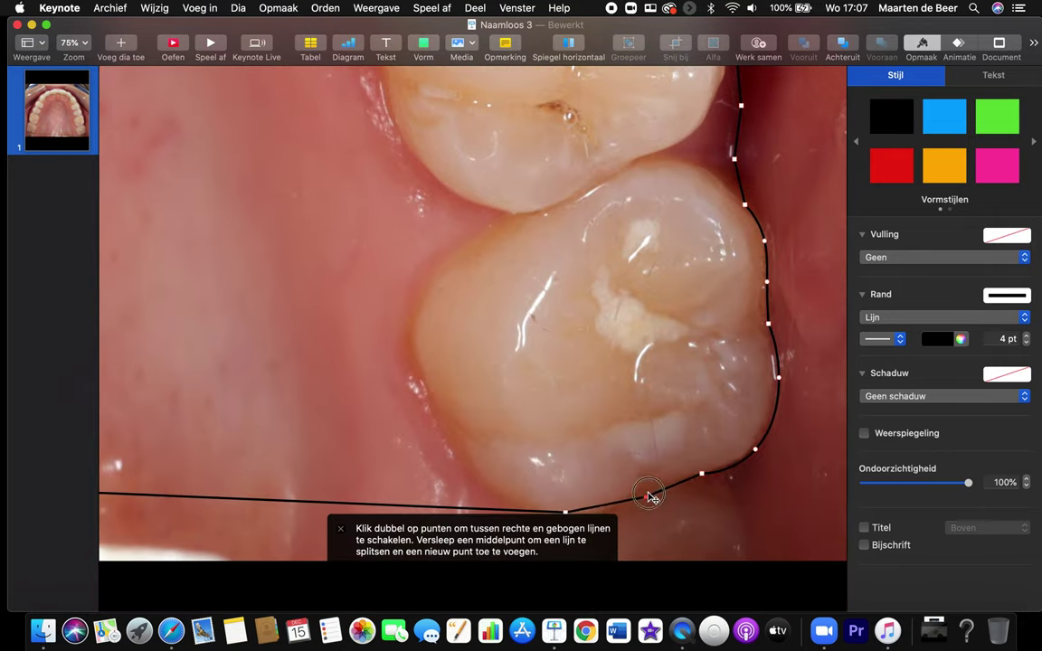
{"action": "scroll", "coordinate": [651, 495], "scroll_direction": "down", "scroll_amount": 5}
{"action": "scroll", "coordinate": [700, 477], "scroll_direction": "left", "scroll_amount": 3}
{"action": "left_click_drag", "start_coordinate": [628, 422], "coordinate": [630, 434]}
{"action": "scroll", "coordinate": [633, 440], "scroll_direction": "down", "scroll_amount": 5}
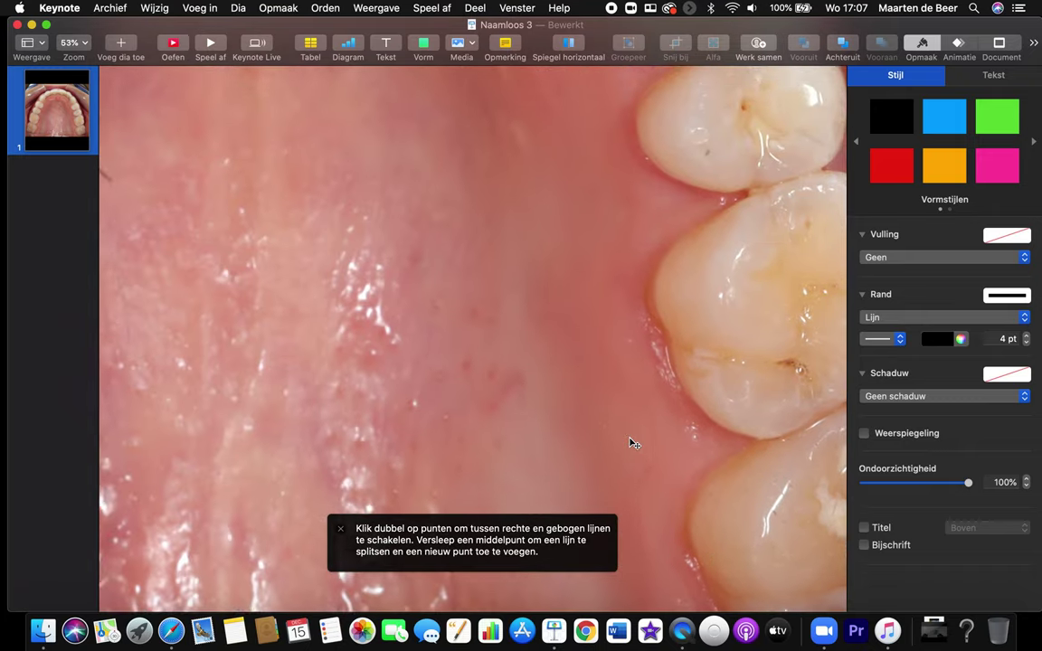
- Dismiss the path-editing hint, exit point editing, and zoom out to 15%
{"action": "scroll", "coordinate": [631, 442], "scroll_direction": "down", "scroll_amount": 4}
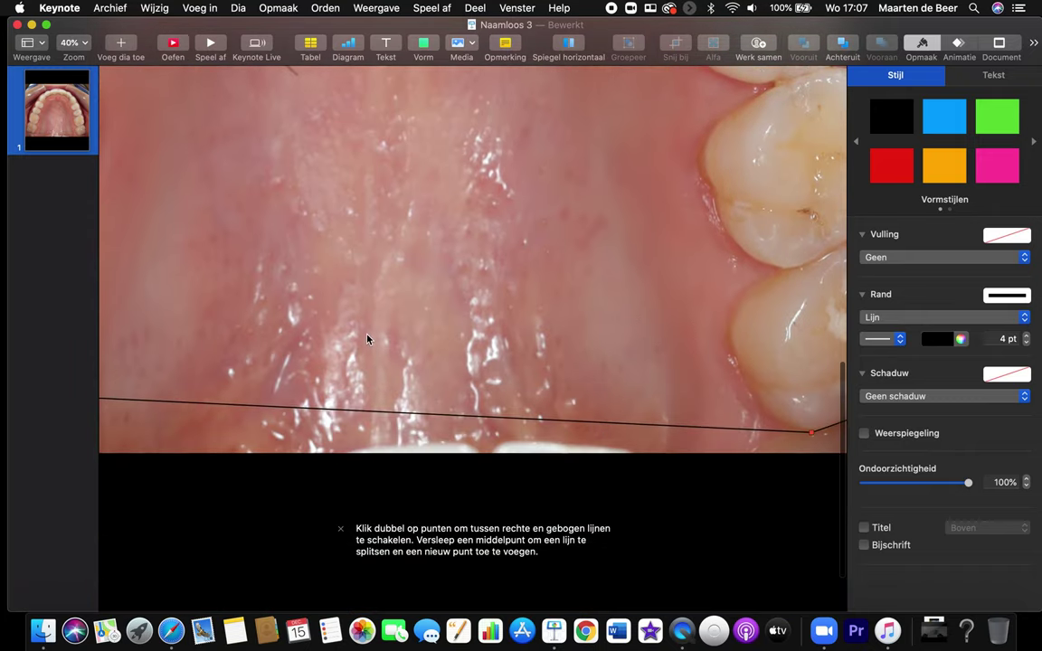
{"action": "scroll", "coordinate": [368, 337], "scroll_direction": "left", "scroll_amount": 6}
{"action": "scroll", "coordinate": [367, 340], "scroll_direction": "down", "scroll_amount": 4}
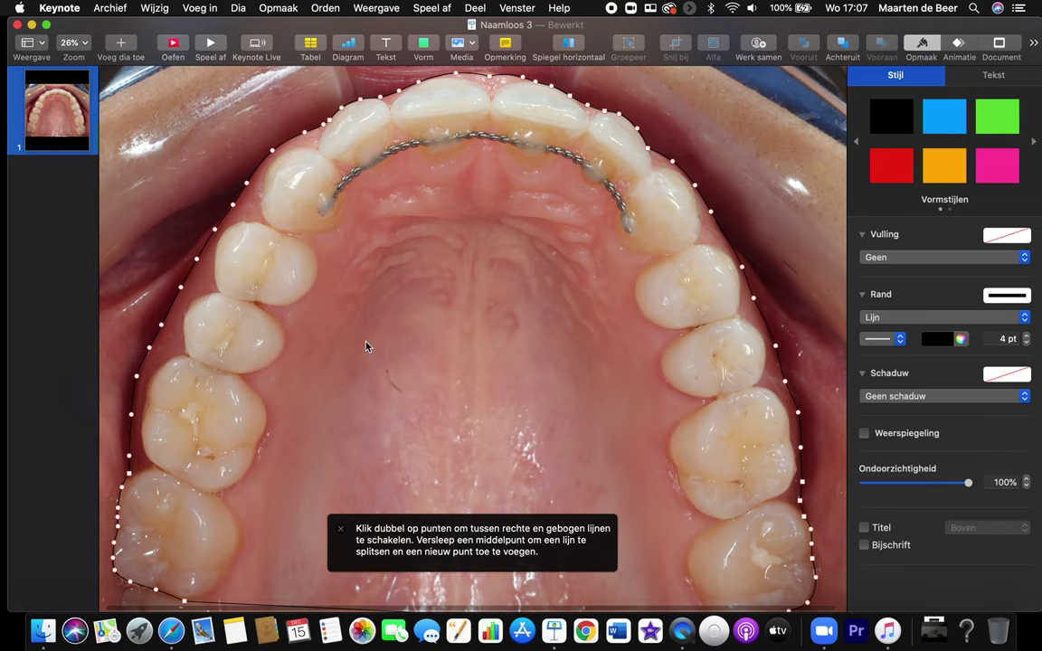
{"action": "scroll", "coordinate": [366, 347], "scroll_direction": "down", "scroll_amount": 2}
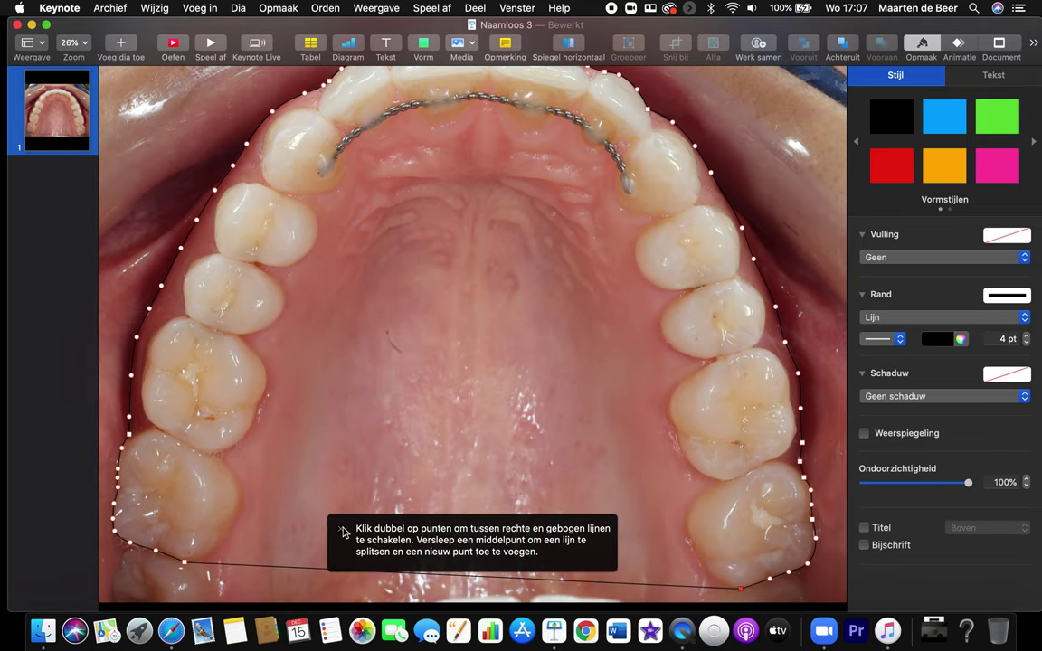
{"action": "left_click", "coordinate": [342, 530]}
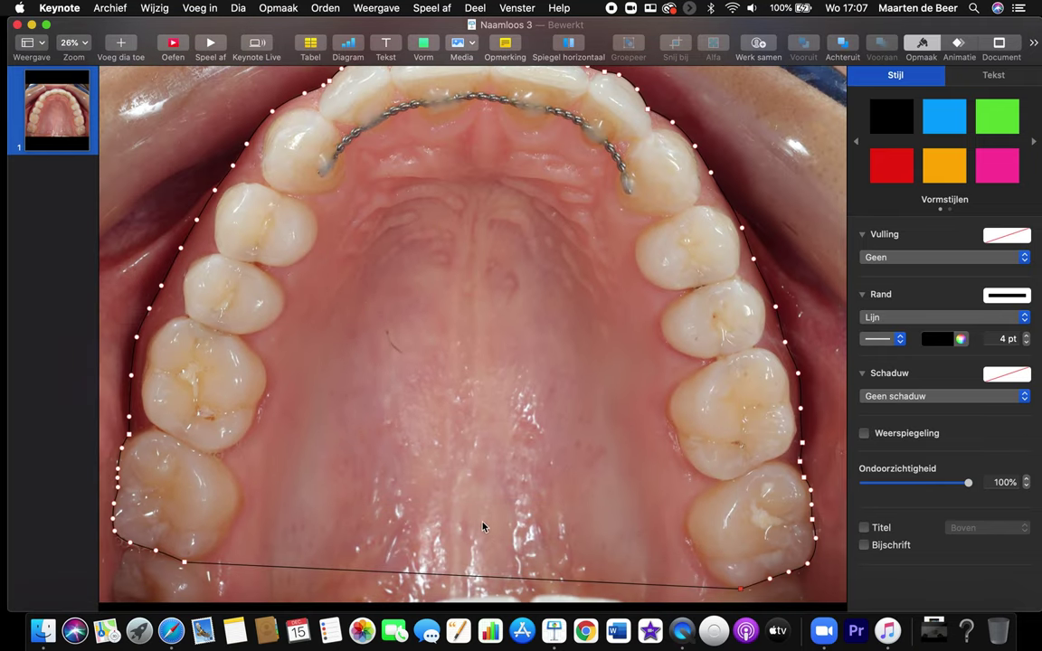
{"action": "left_click", "coordinate": [471, 484]}
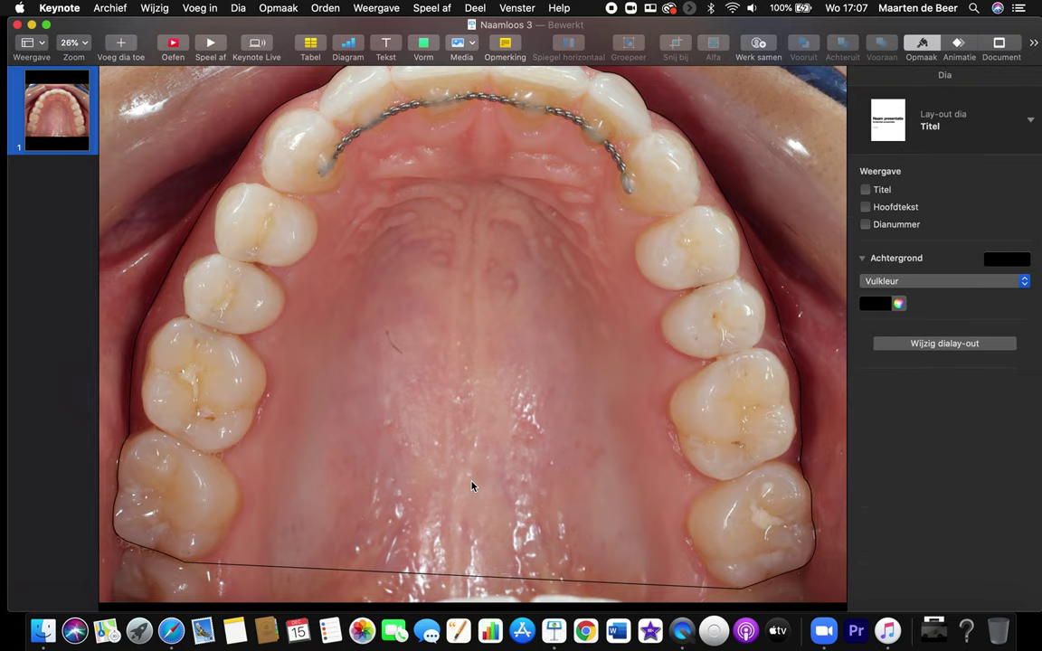
{"action": "scroll", "coordinate": [471, 486], "scroll_direction": "down", "scroll_amount": 3}
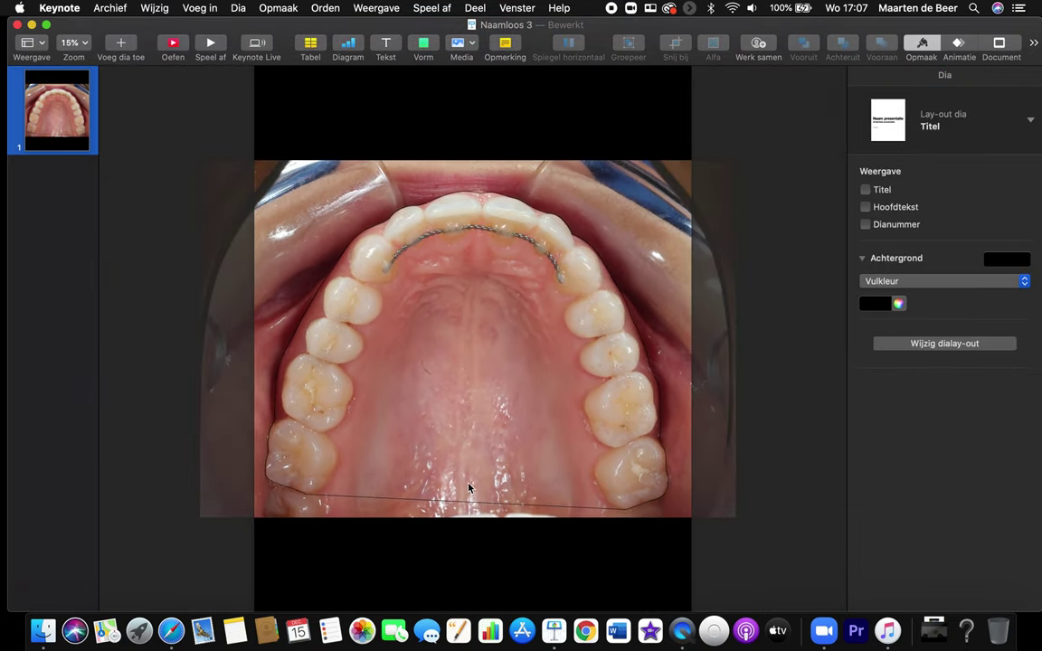
- Select the dental photo plus the traced outline and apply Mask (Snij bij)
{"action": "left_click", "coordinate": [407, 503]}
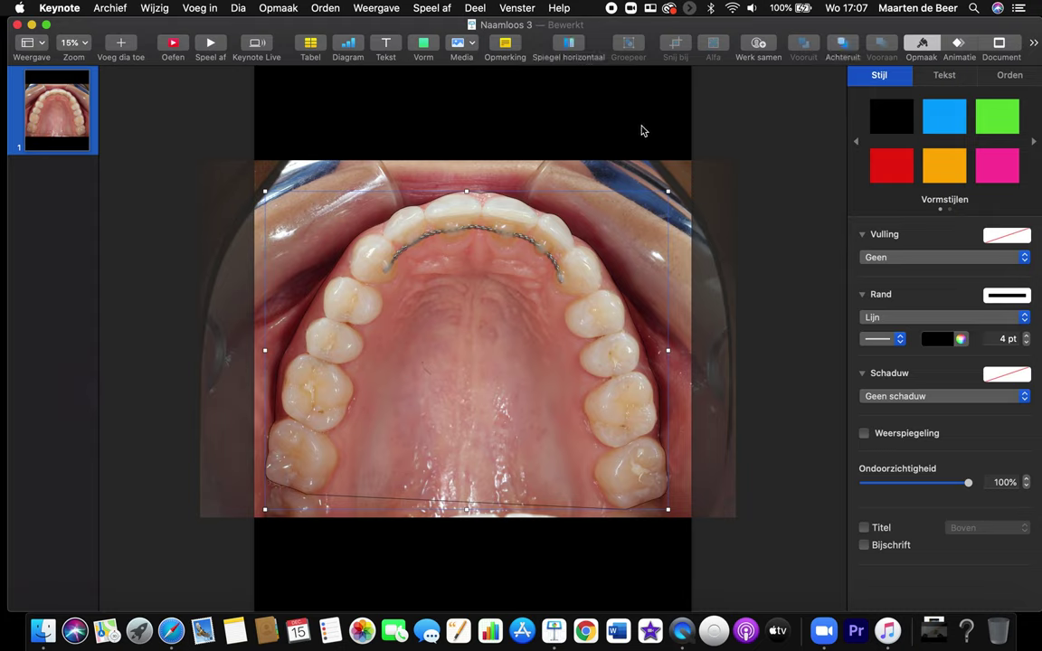
{"action": "left_click", "coordinate": [561, 167]}
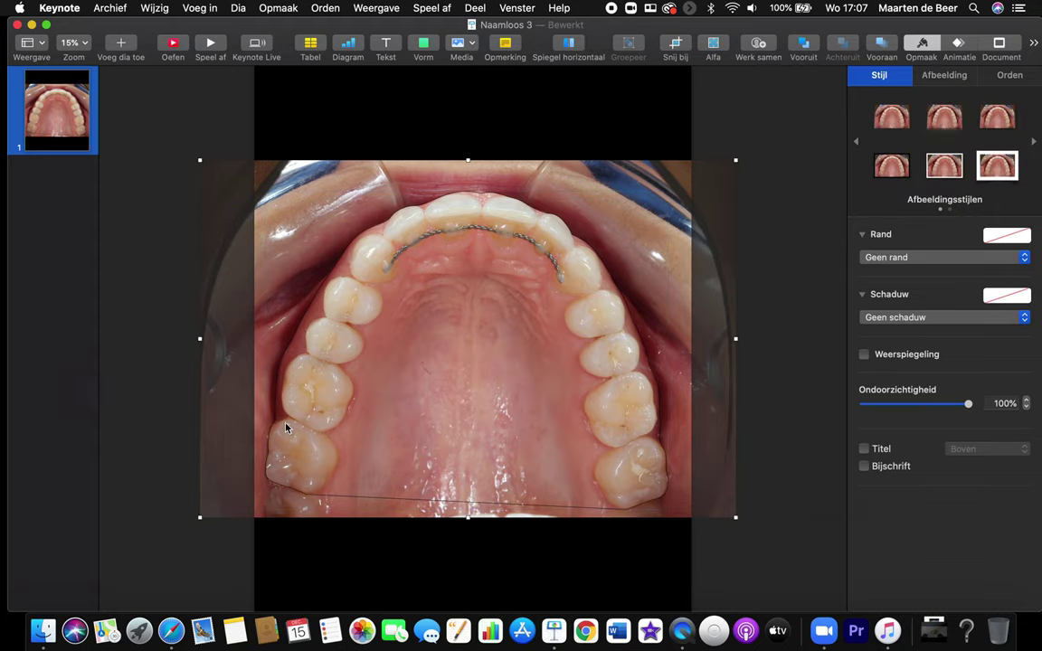
{"action": "left_click", "coordinate": [347, 501], "text": "shift"}
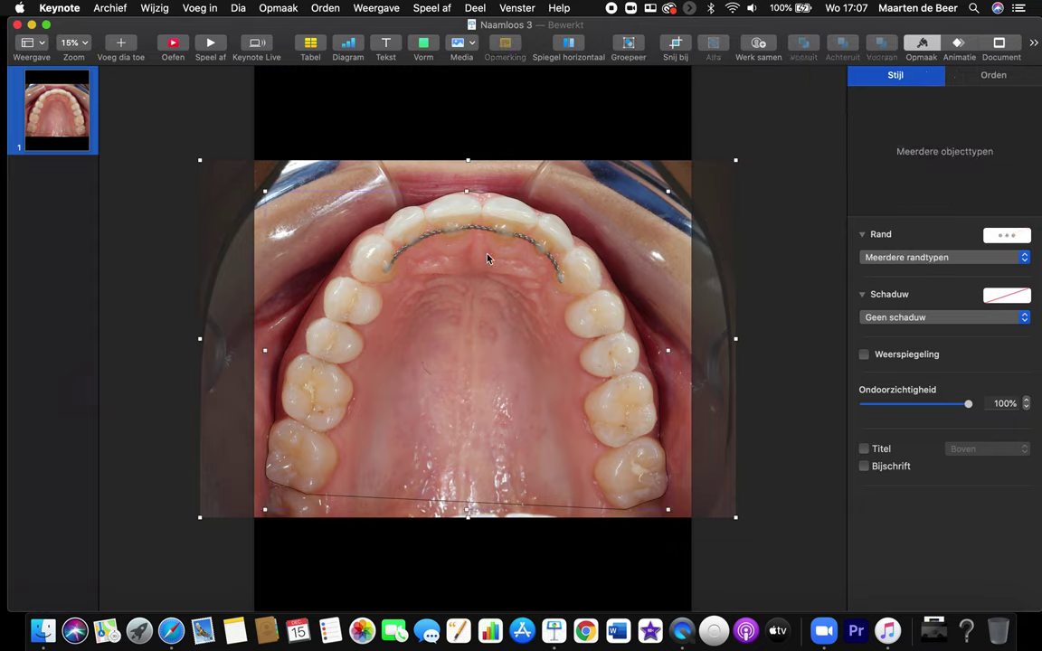
{"action": "left_click", "coordinate": [674, 43]}
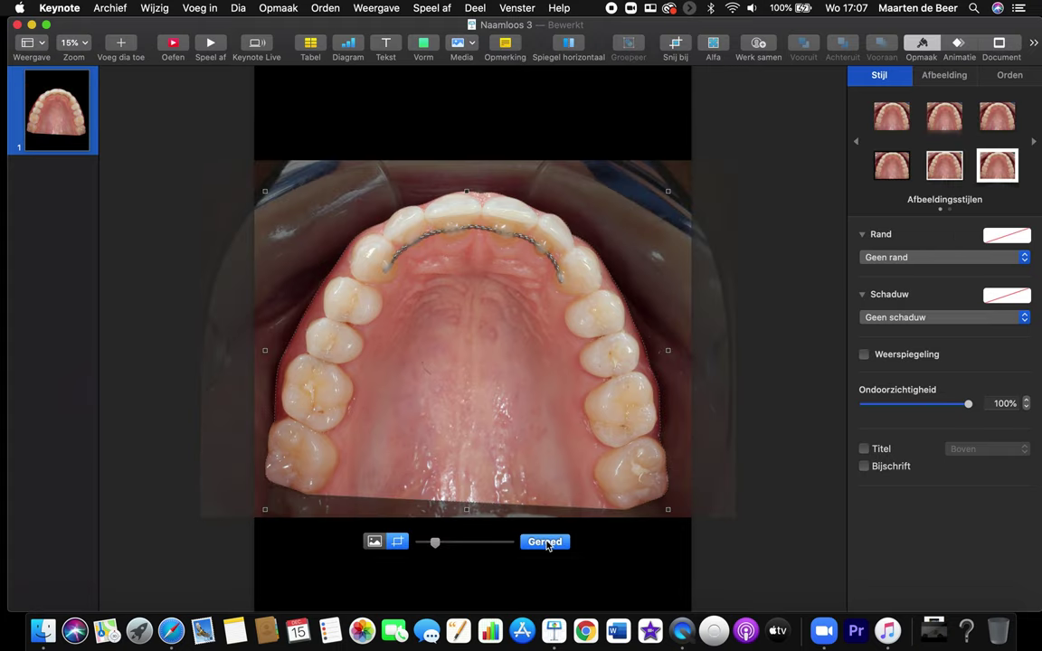
- Apply the upper-arch mask, then rotate the cut-out photo about 2.8° so it sits level
{"action": "left_click", "coordinate": [545, 542]}
{"action": "left_click", "coordinate": [545, 566]}
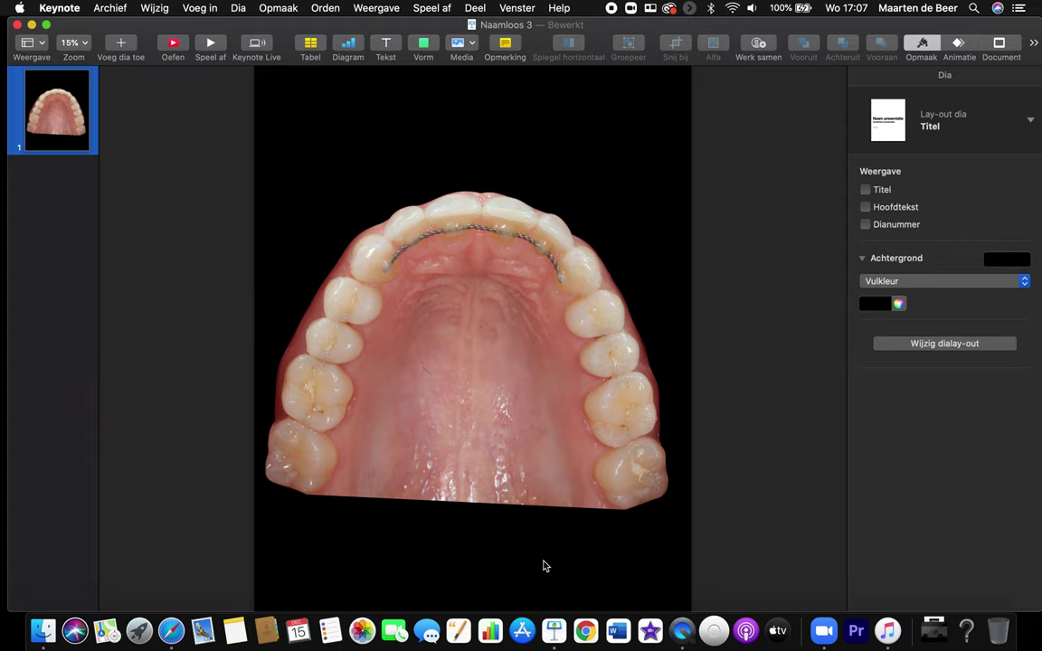
{"action": "left_click", "coordinate": [490, 258]}
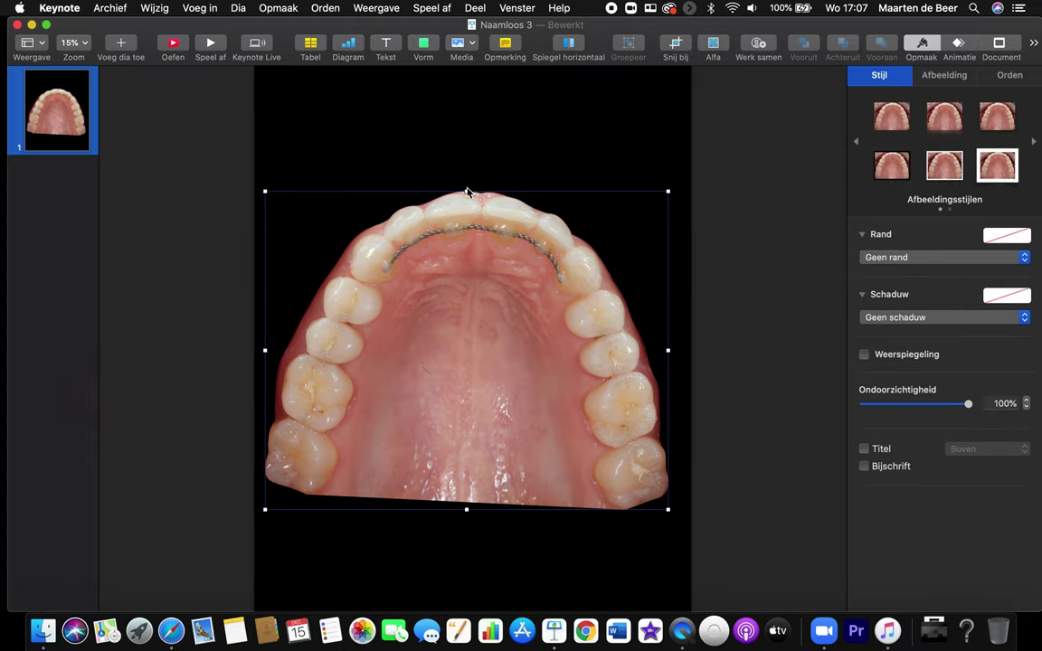
{"action": "left_click_drag", "start_coordinate": [466, 190], "coordinate": [458, 189]}
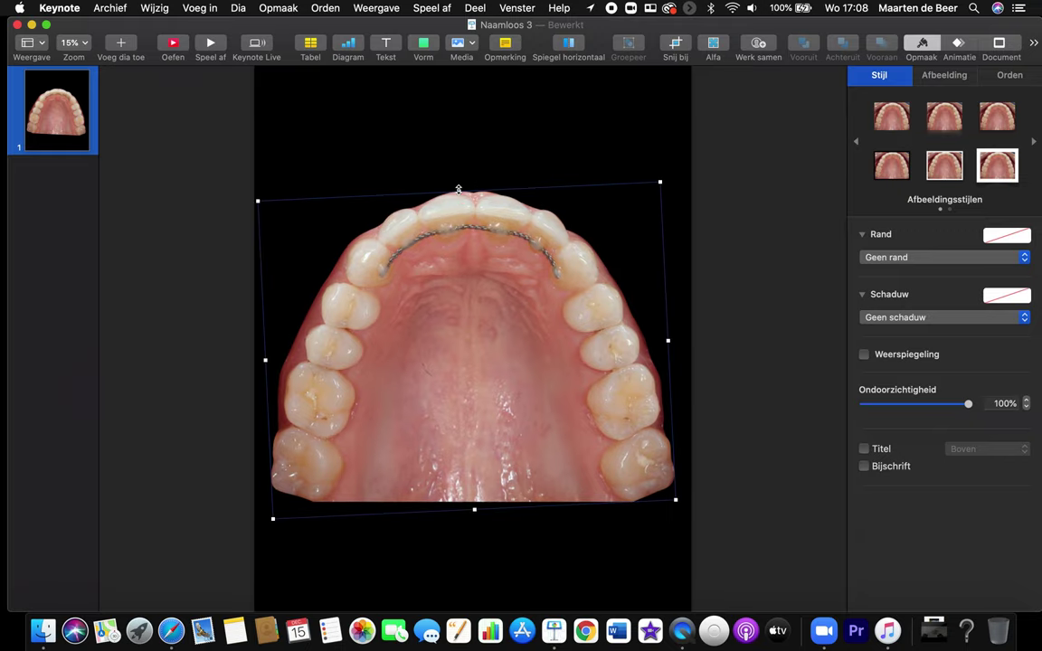
{"action": "left_click", "coordinate": [783, 280]}
{"action": "scroll", "coordinate": [615, 331], "scroll_direction": "down", "scroll_amount": 3}
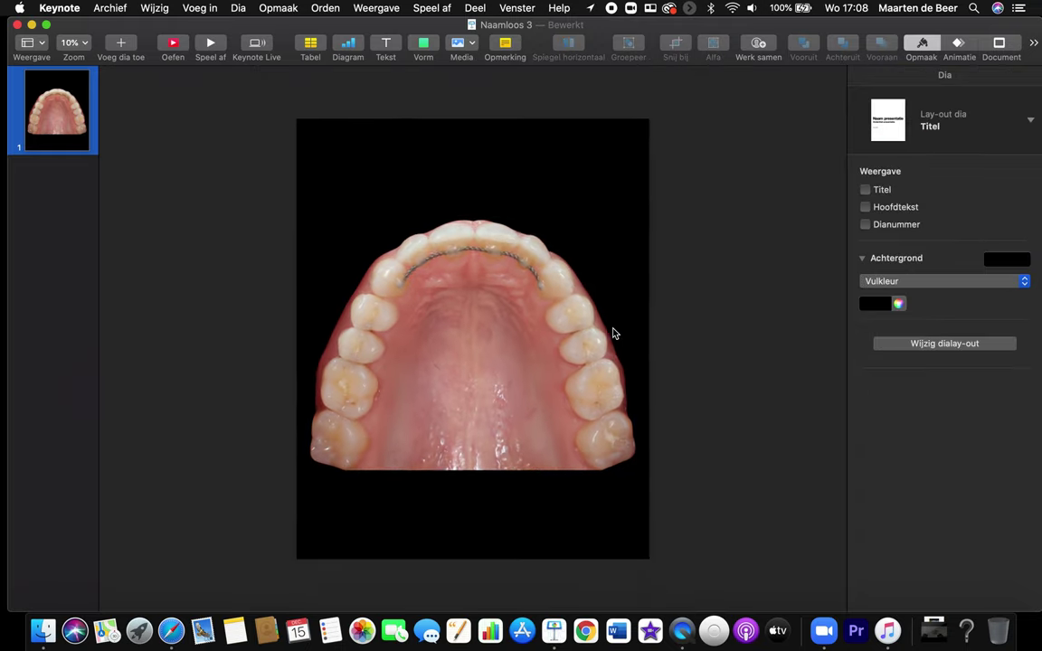